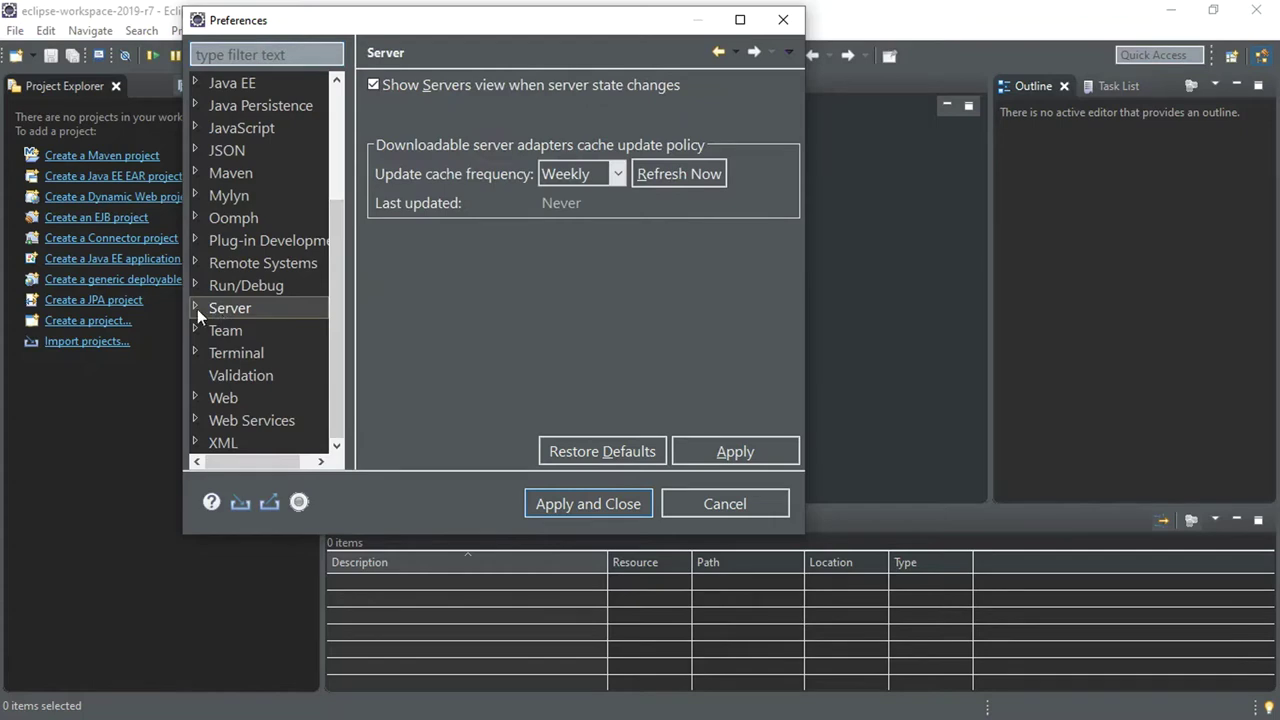
Add a new server runtime environment of type Apache Tomcat v9.0 in the server preferences
click(197, 309)
click(276, 421)
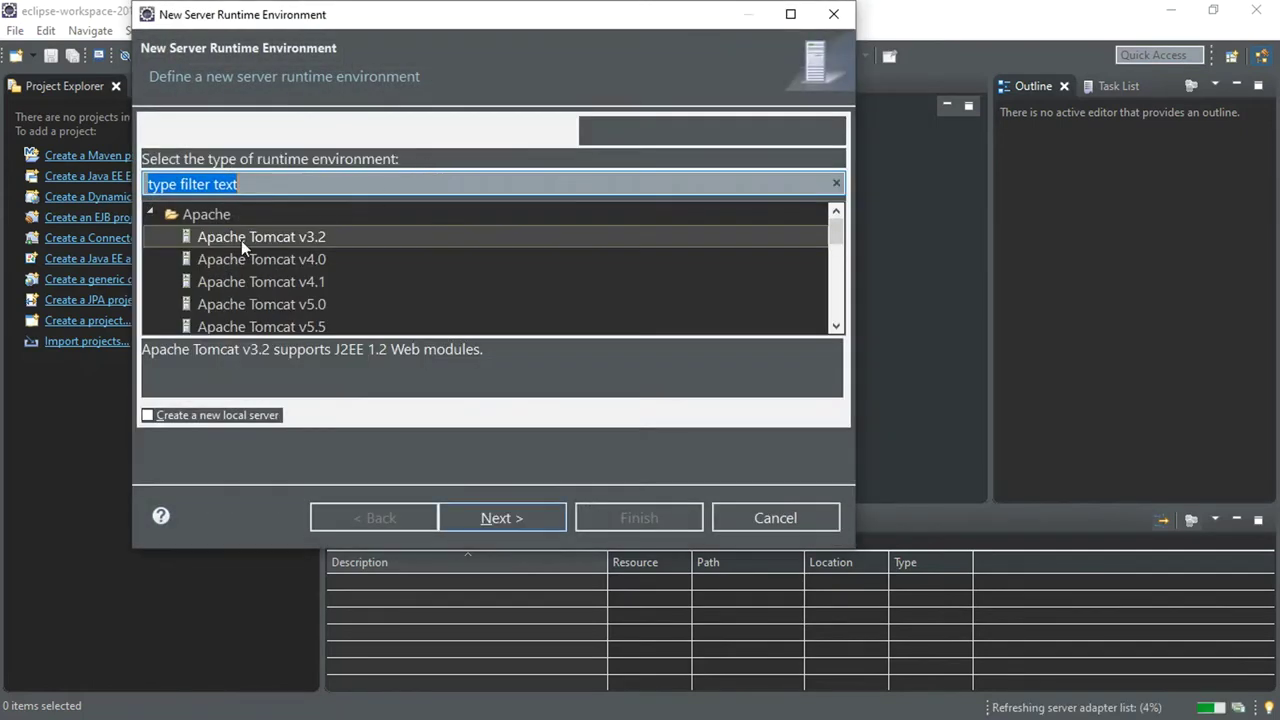
scroll(321, 262, down, 5)
scroll(321, 262, up, 2)
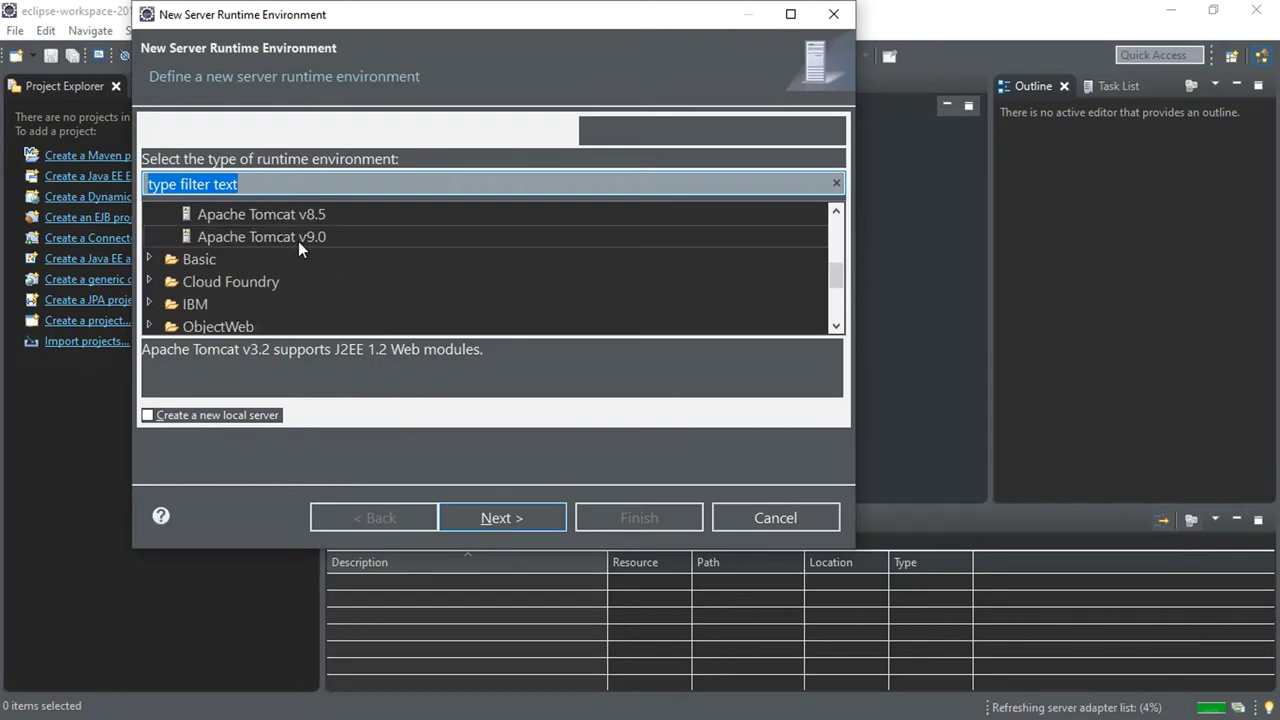
click(298, 240)
click(508, 512)
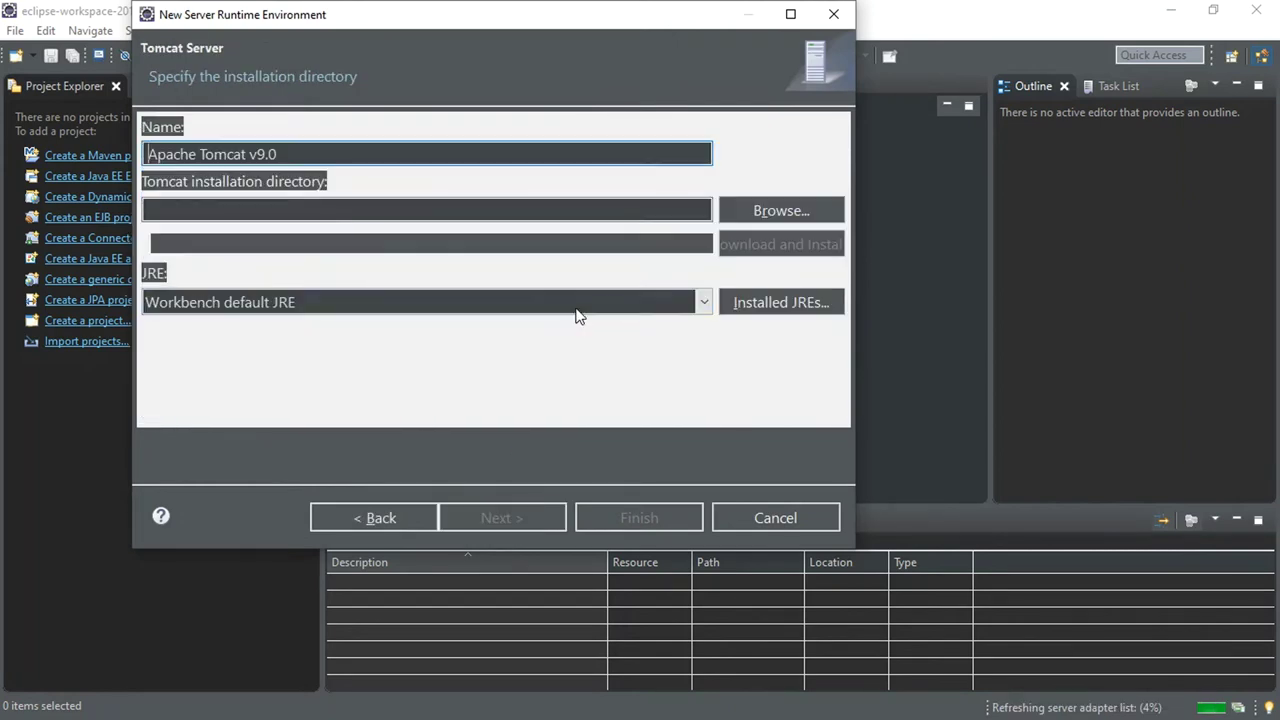
Set the Tomcat installation directory to C:\apache-tomcat-9.0.41, finish the runtime environment and apply the preferences
click(765, 210)
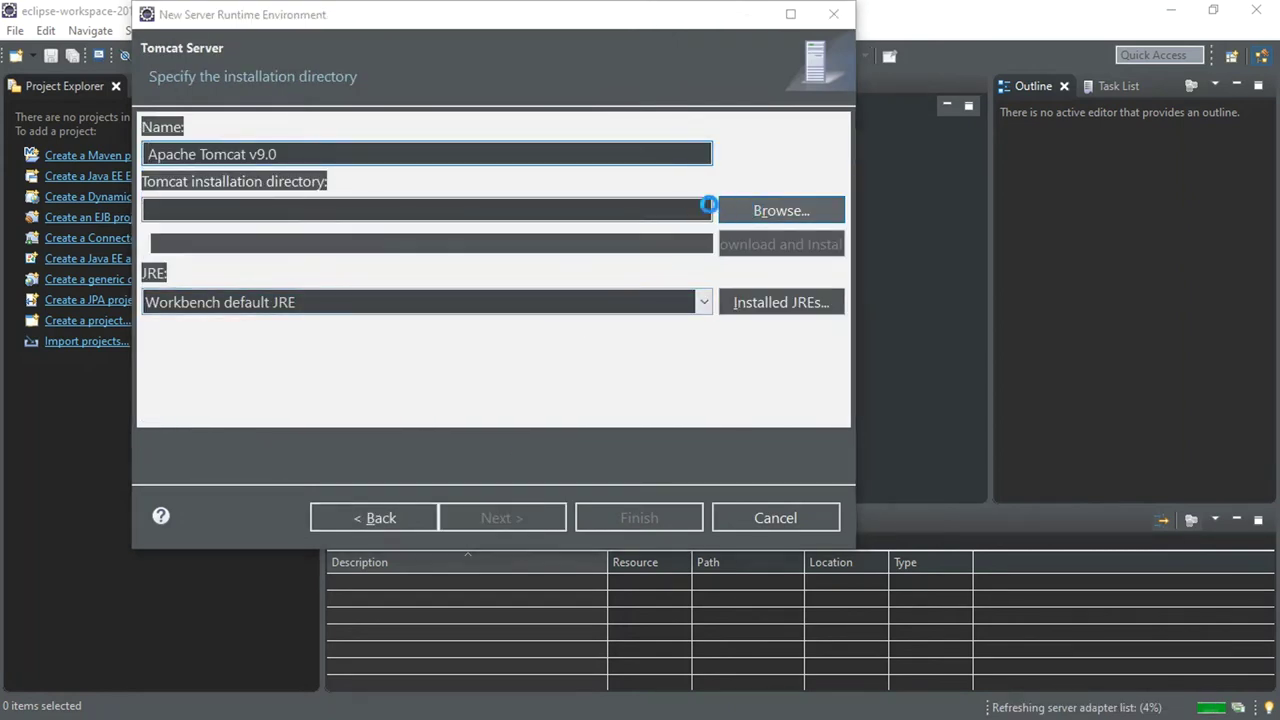
click(370, 77)
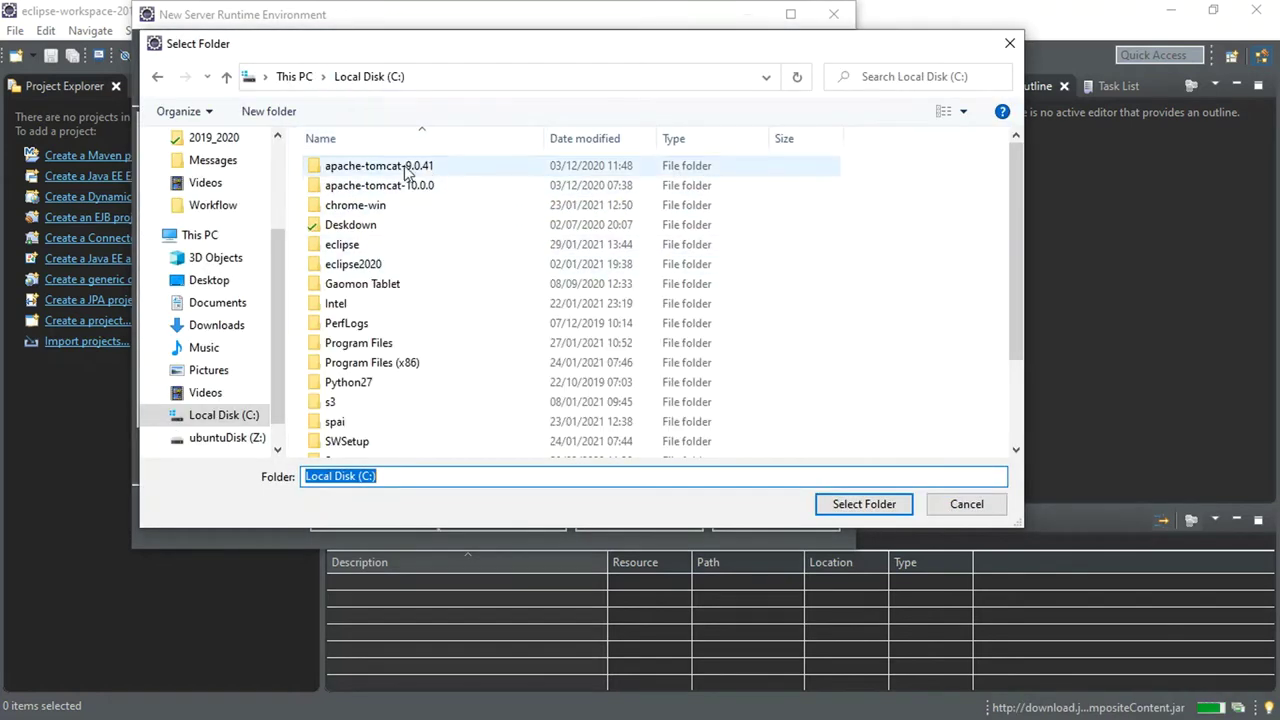
click(394, 167)
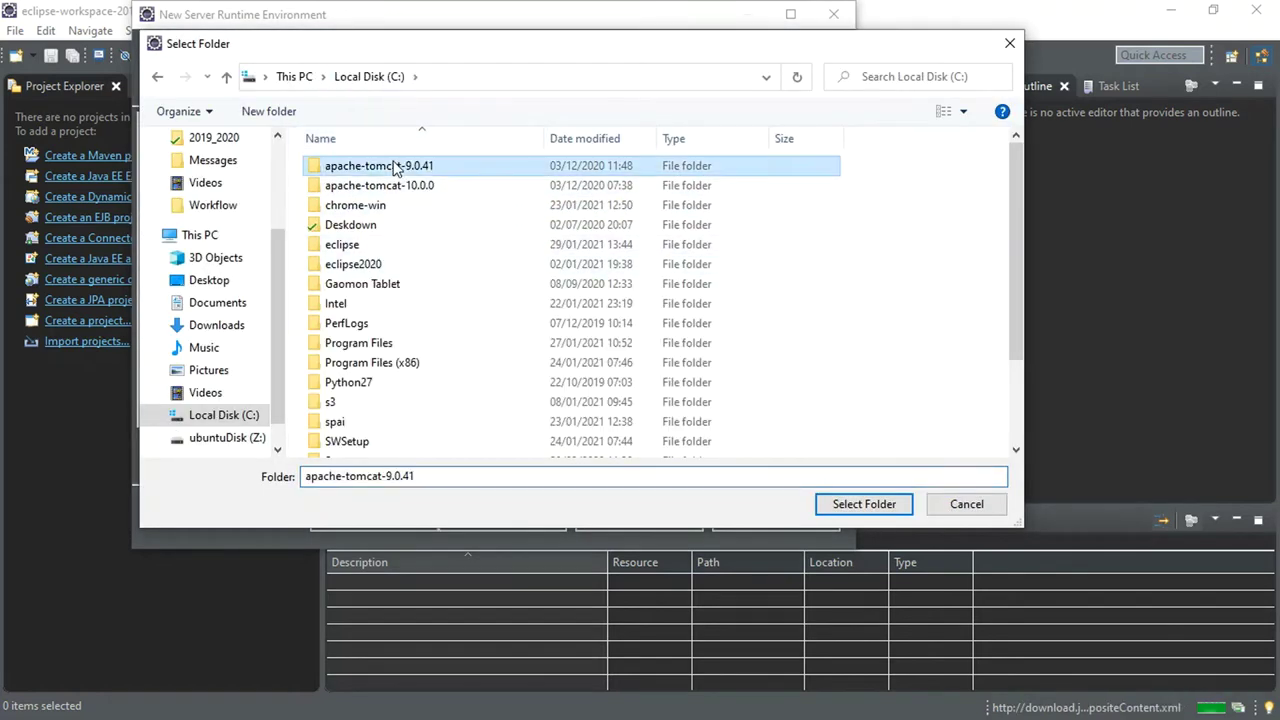
click(866, 506)
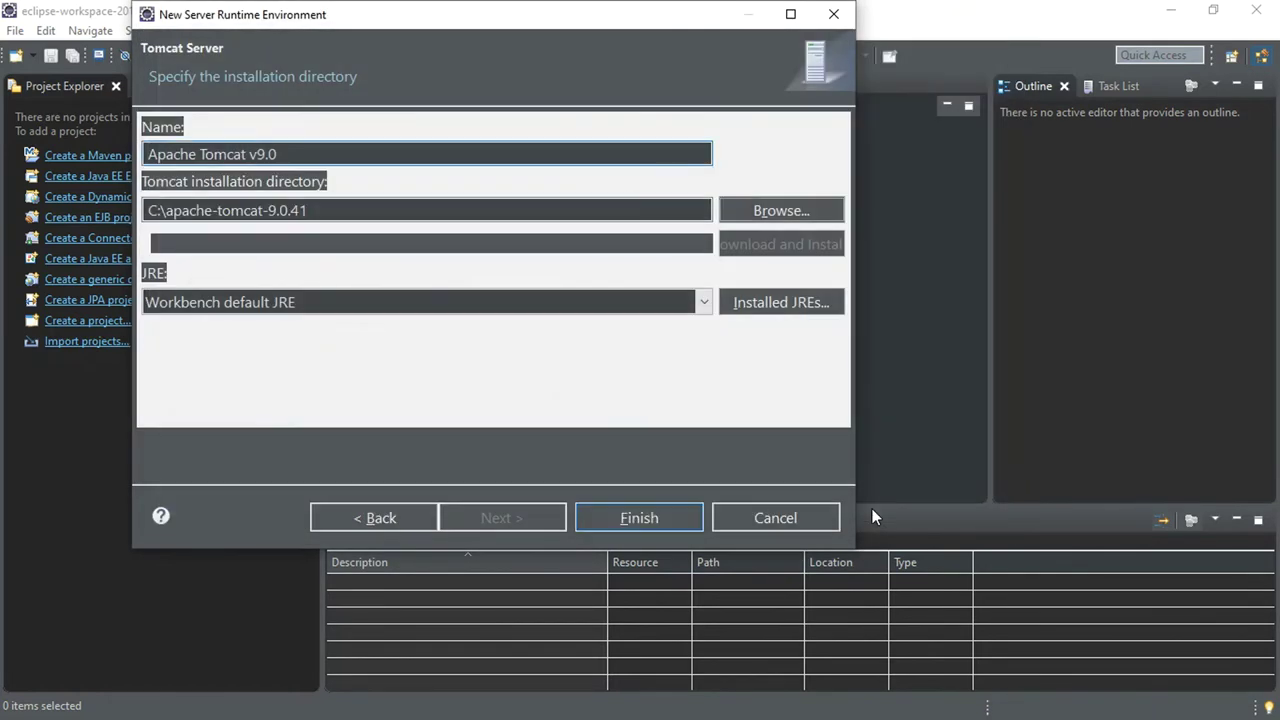
click(640, 517)
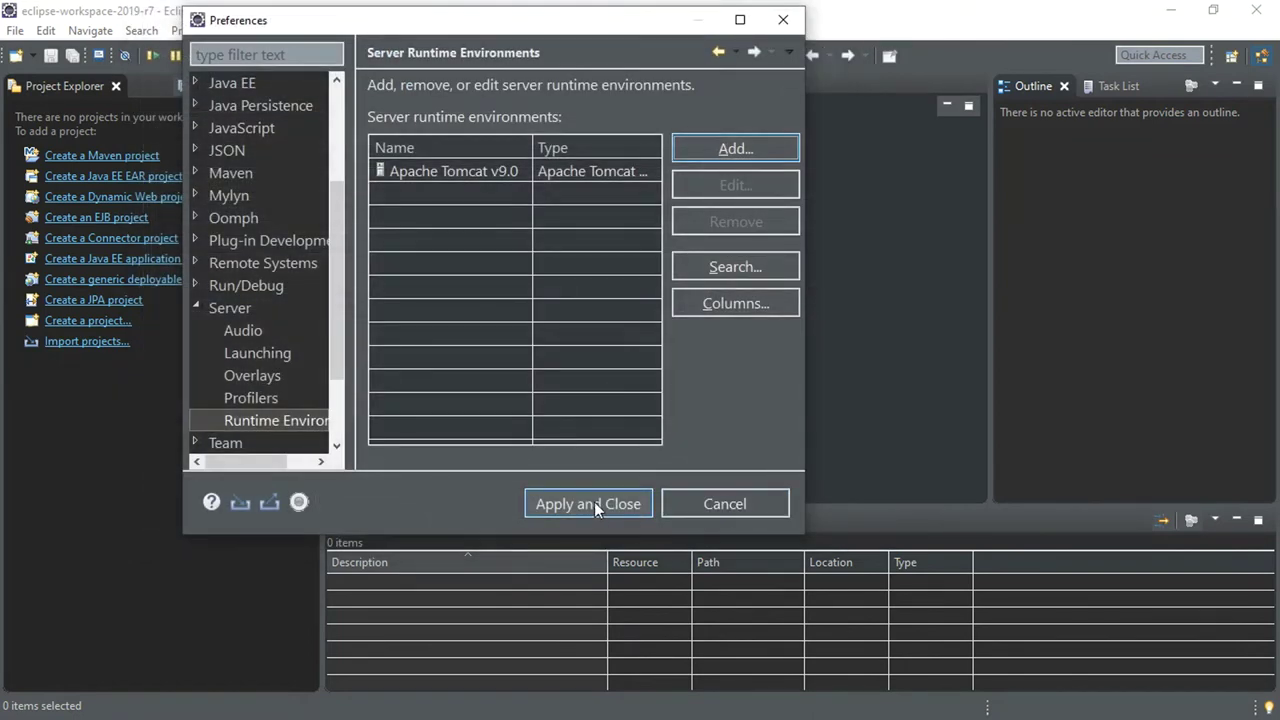
click(594, 501)
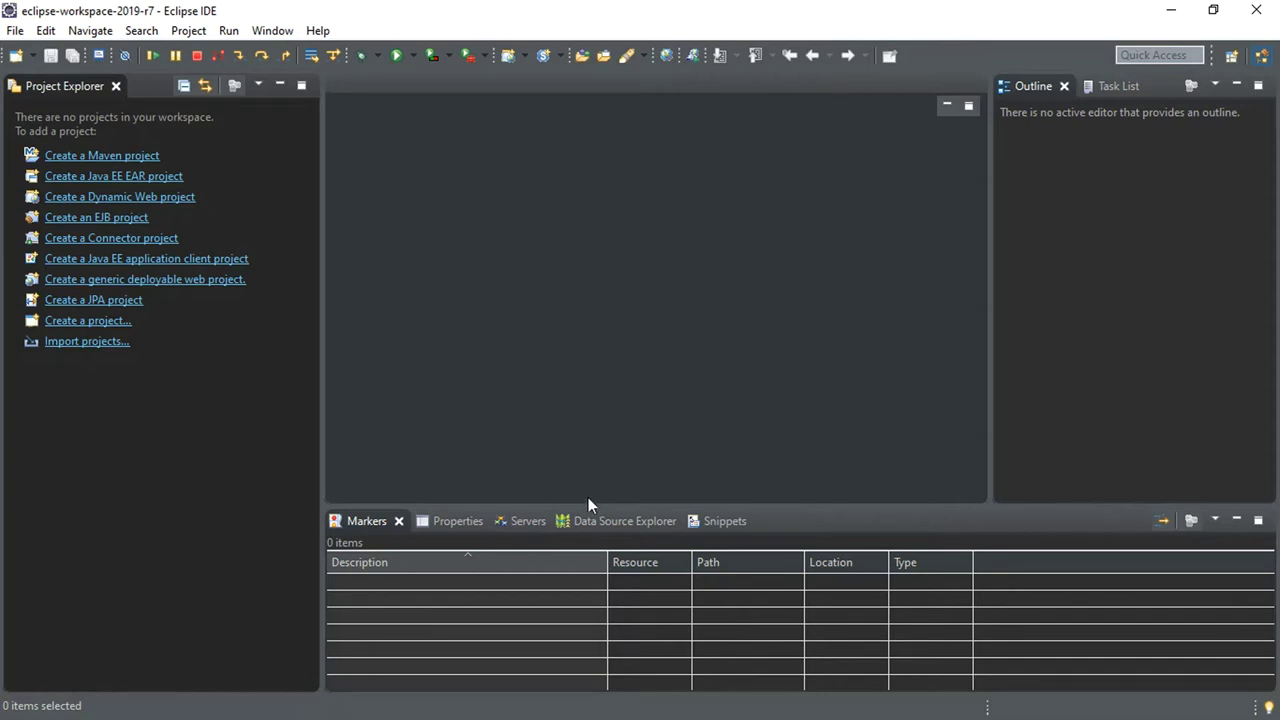
Start a new Maven project in the default workspace location and proceed to the archetype selection
click(17, 30)
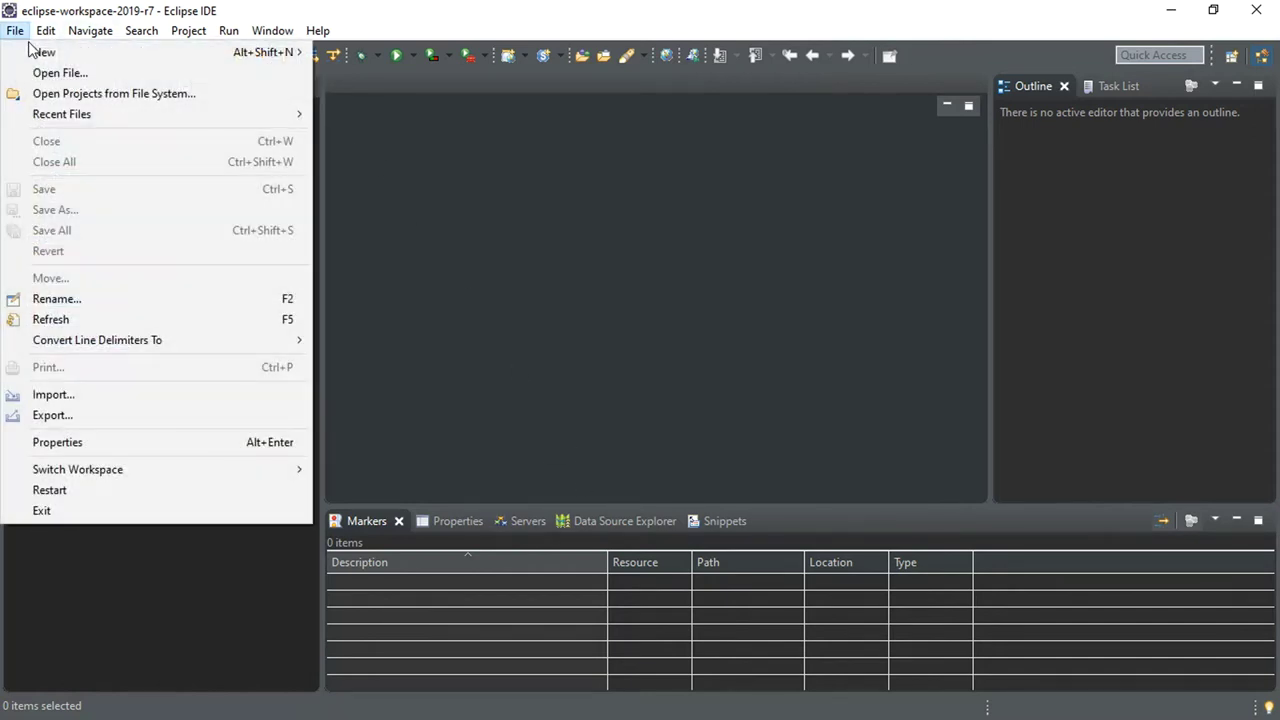
mouse_move(60, 51)
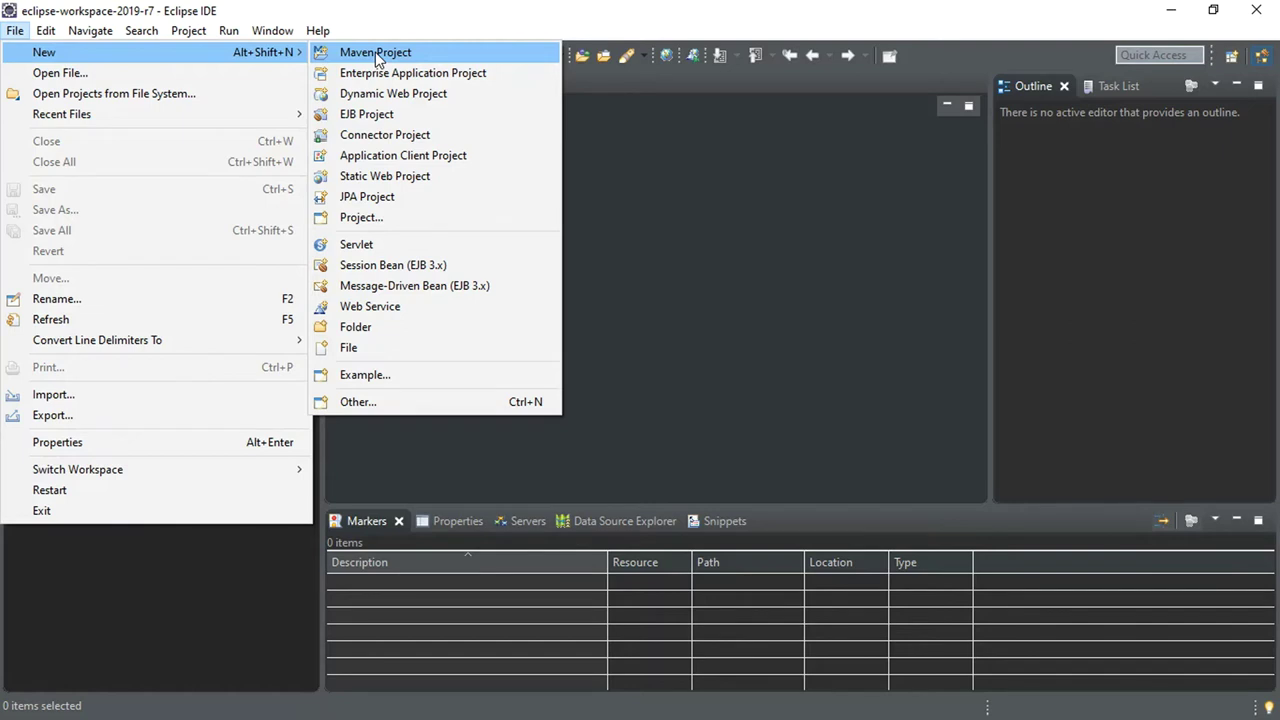
click(376, 54)
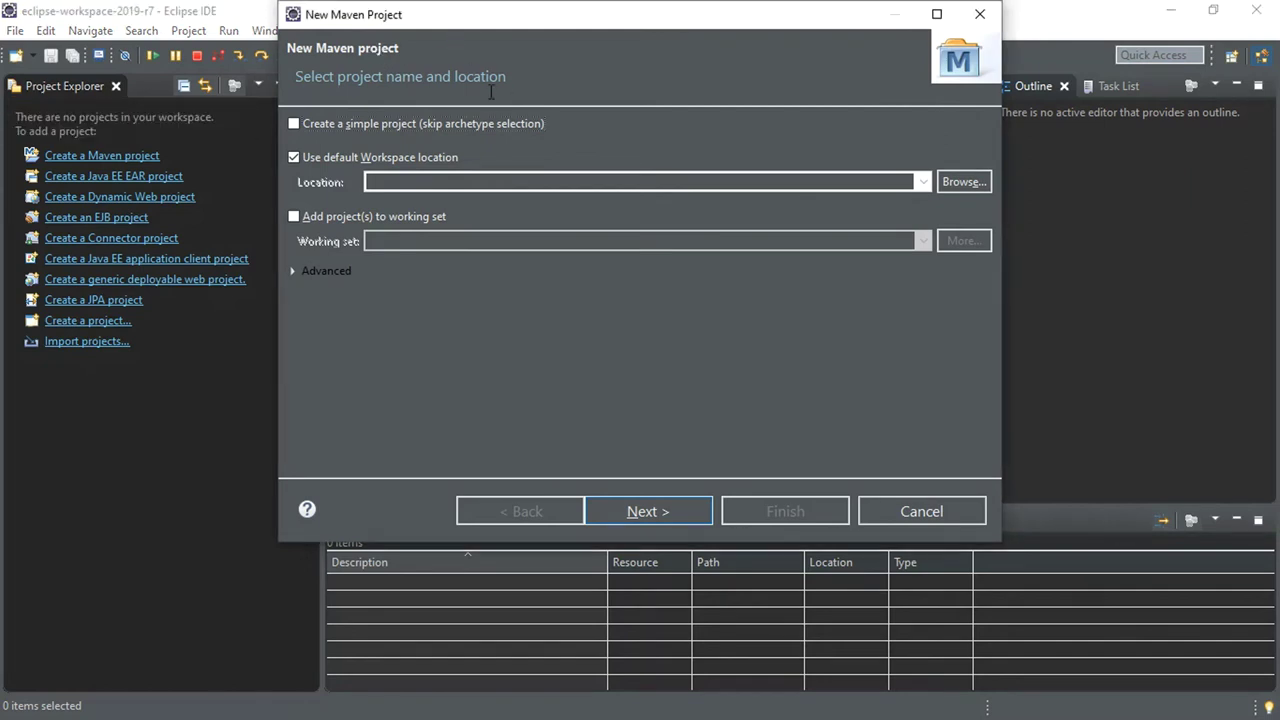
click(665, 511)
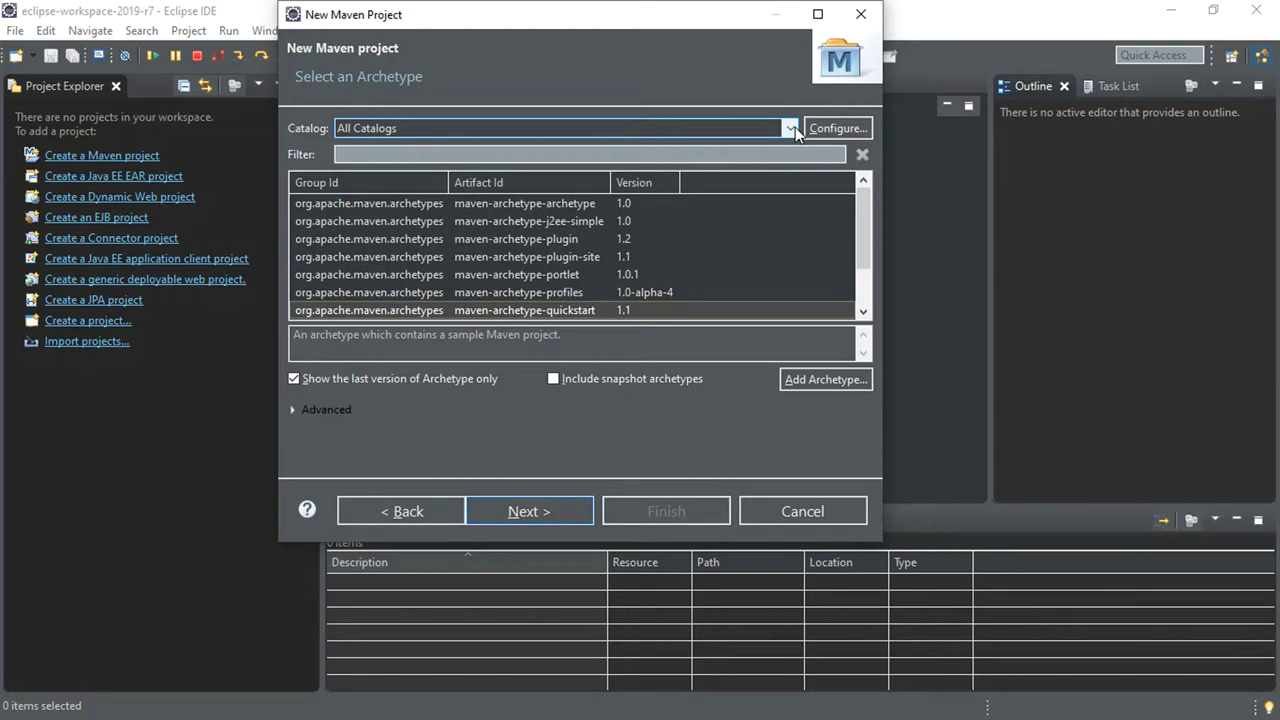
click(823, 129)
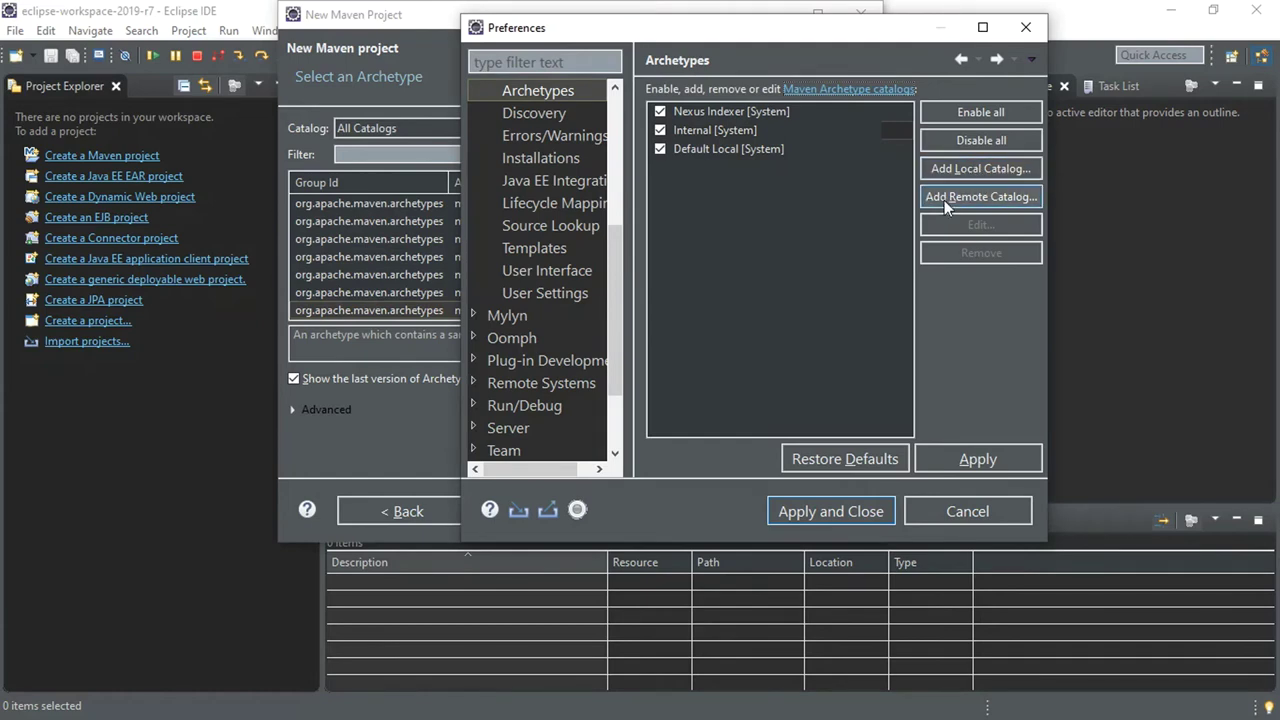
click(962, 195)
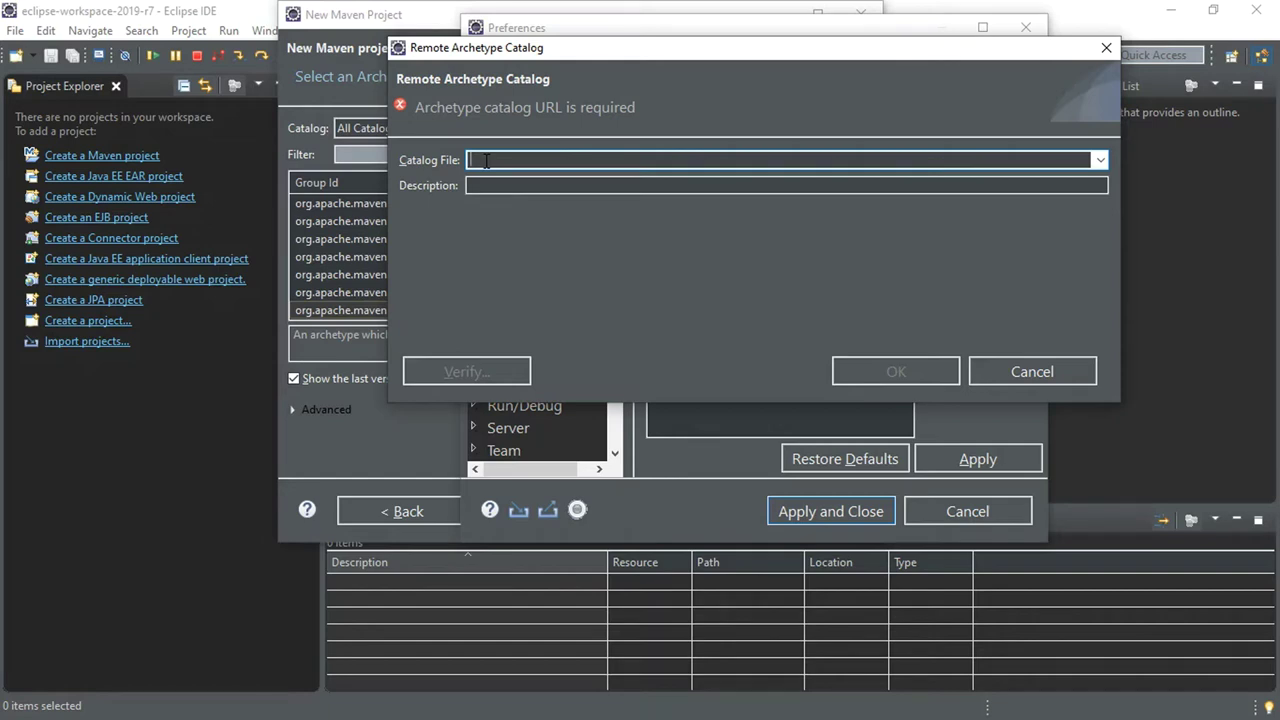
text(https)
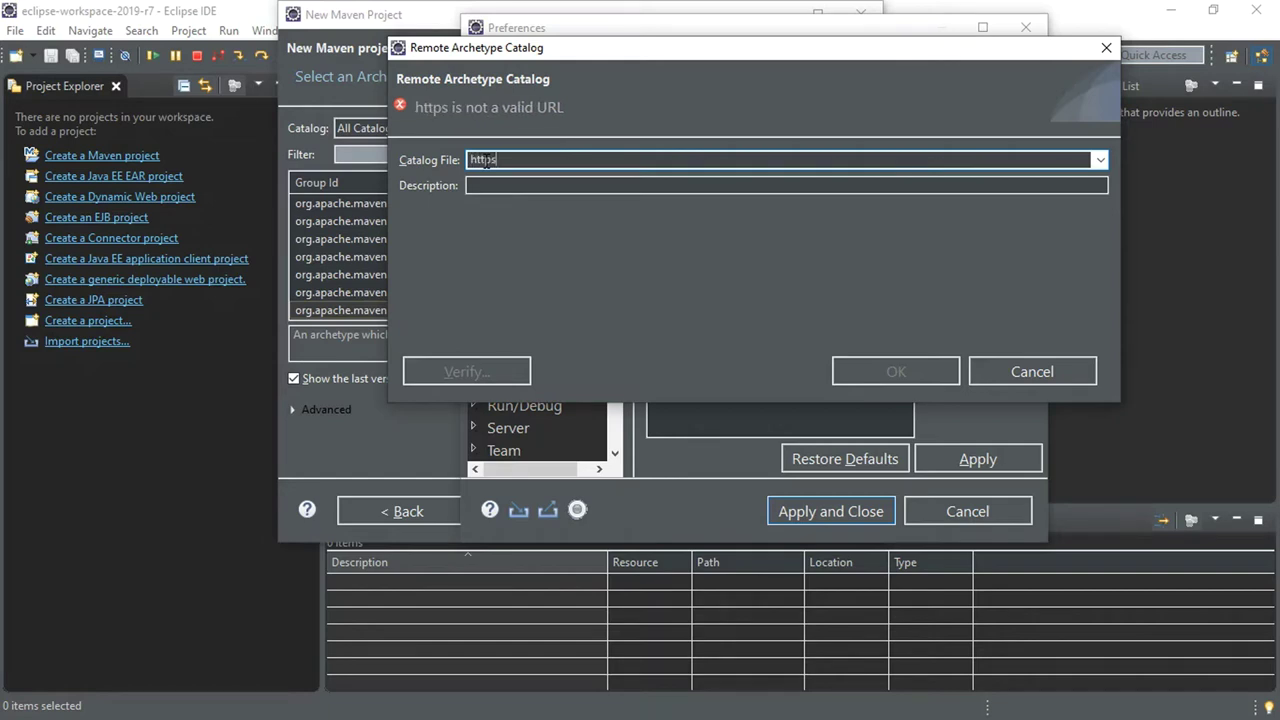
text(://)
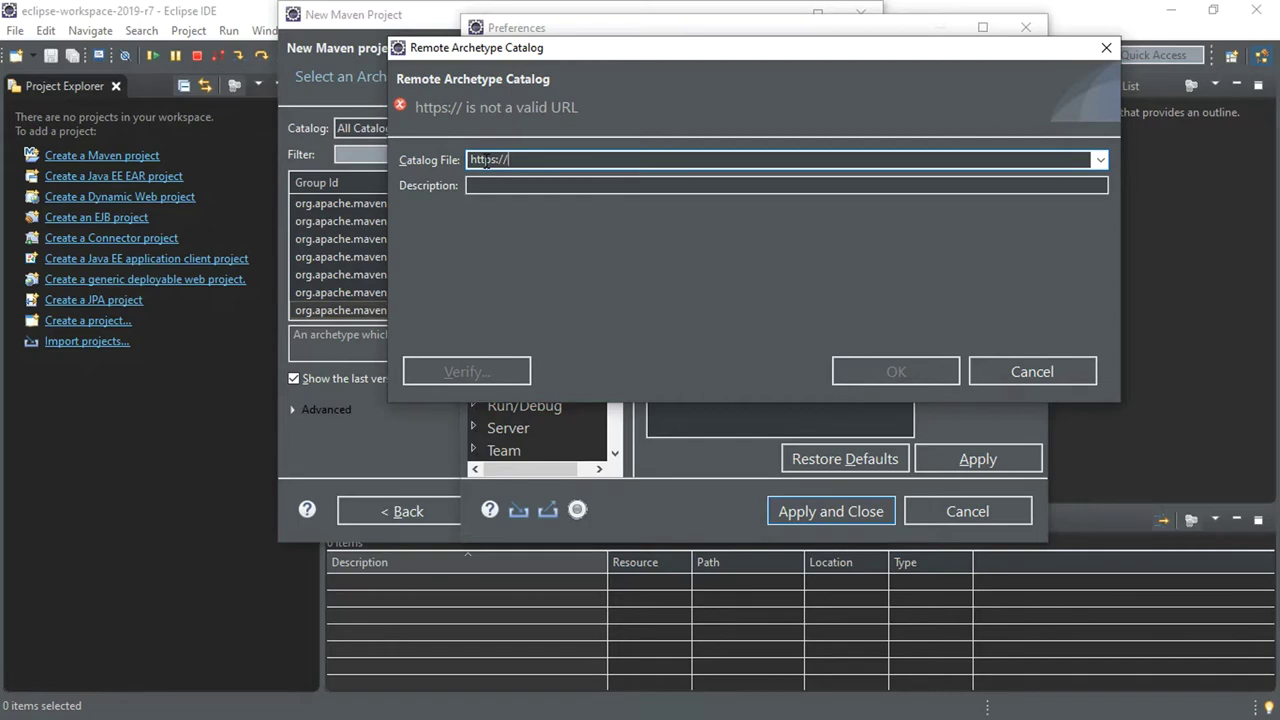
text(repo.)
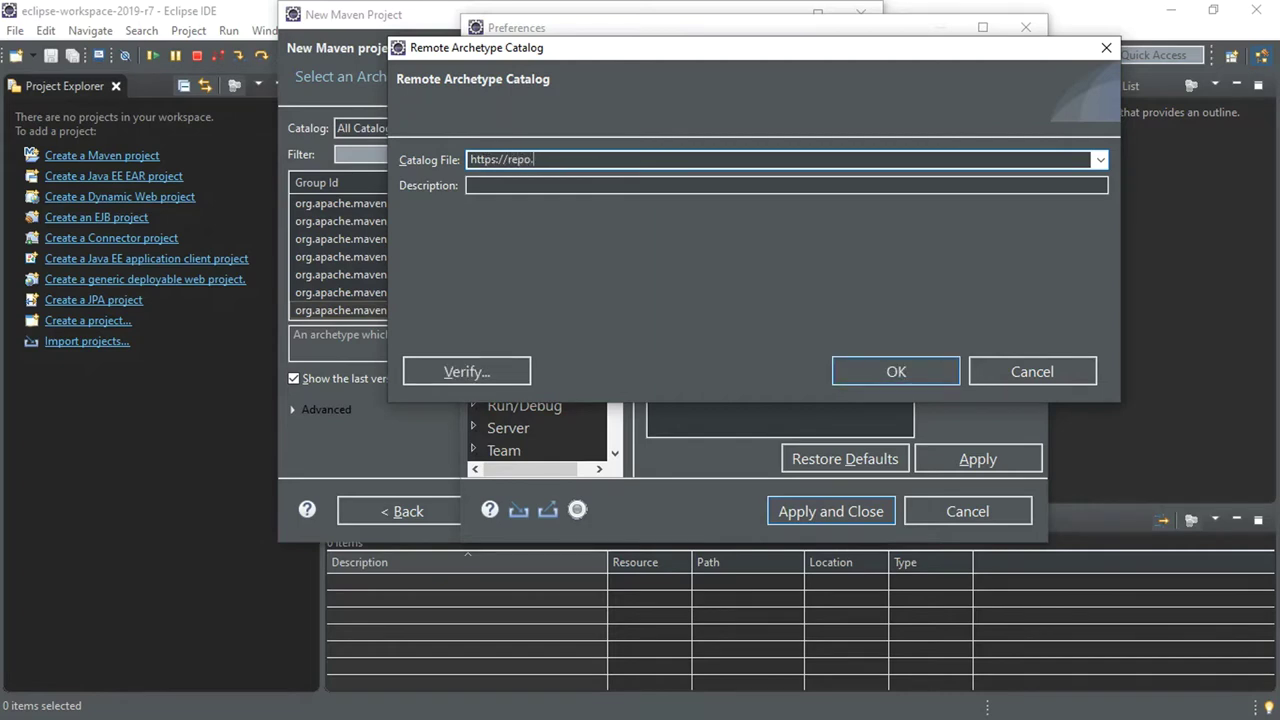
text(maven.apache.org/ma)
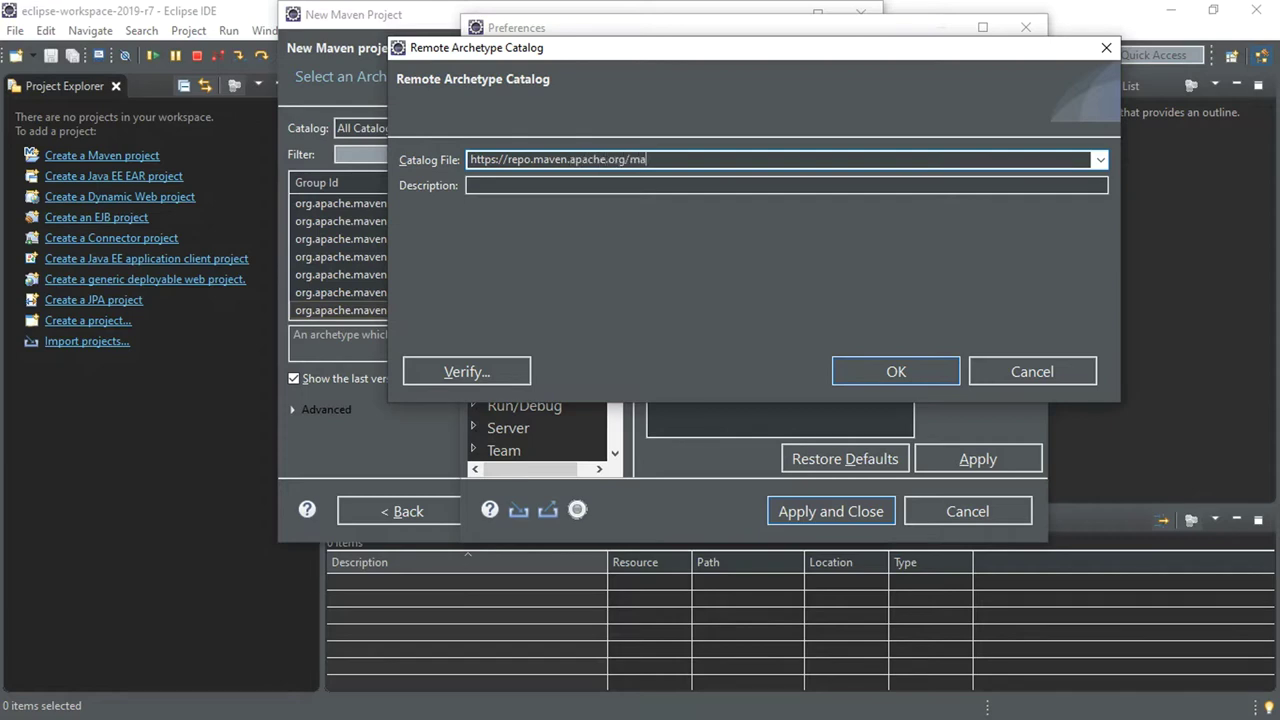
text(ven2/archtype-catalog.xml)
click(551, 182)
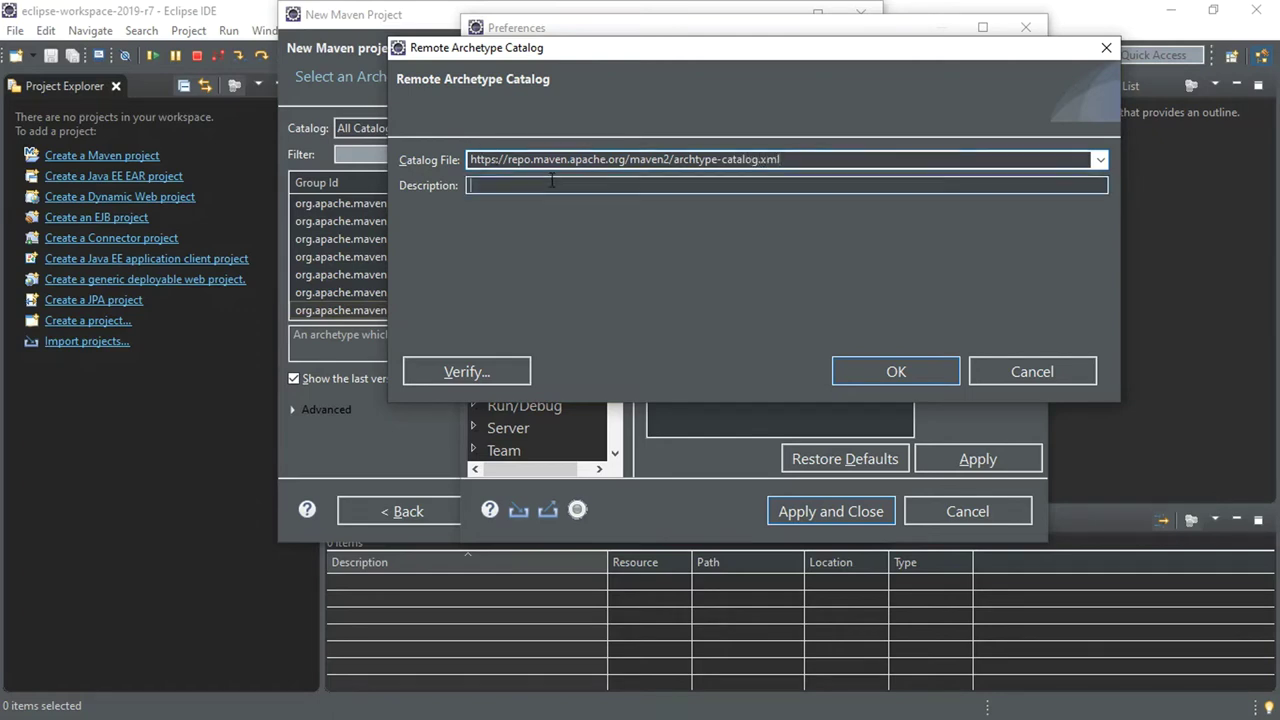
click(503, 372)
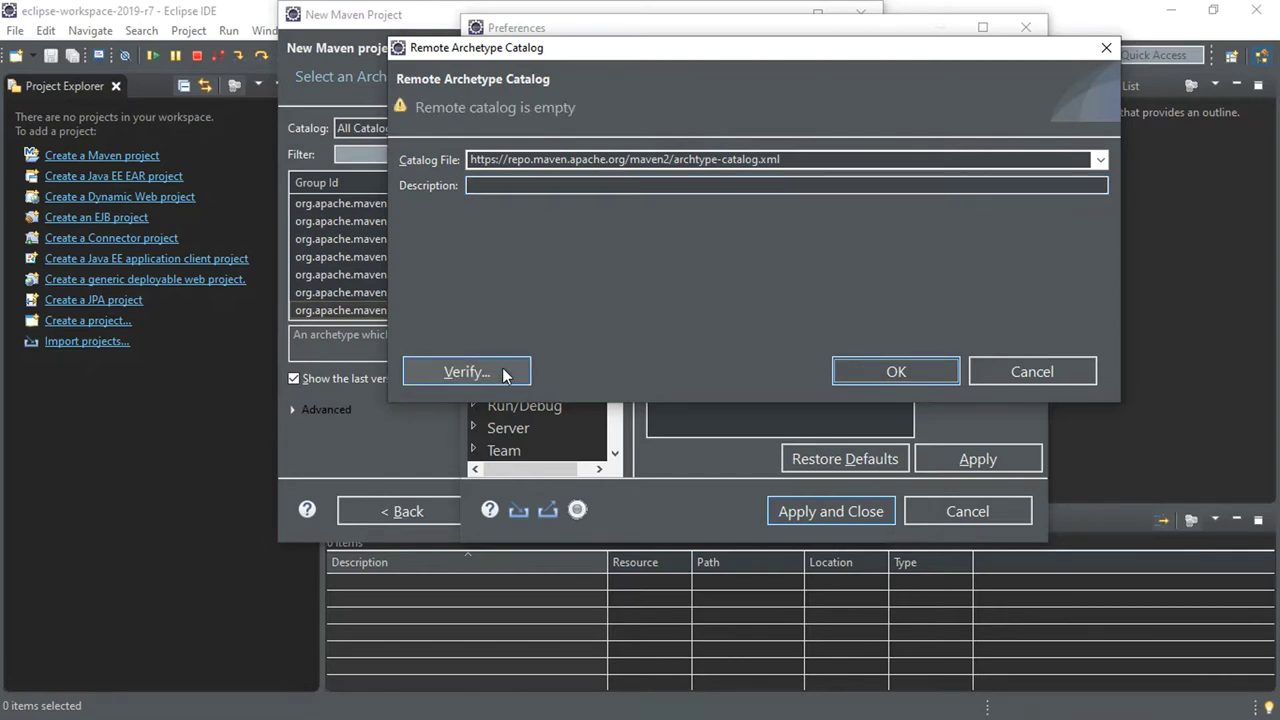
click(547, 169)
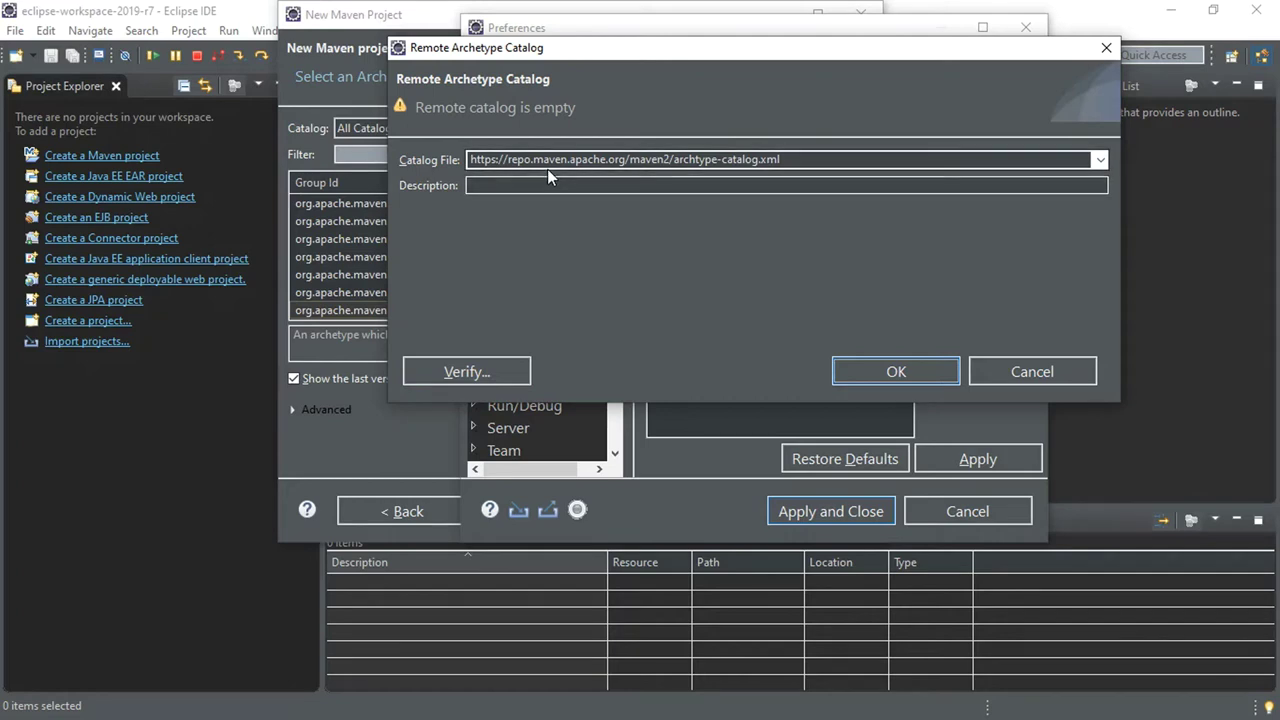
double_click(700, 160)
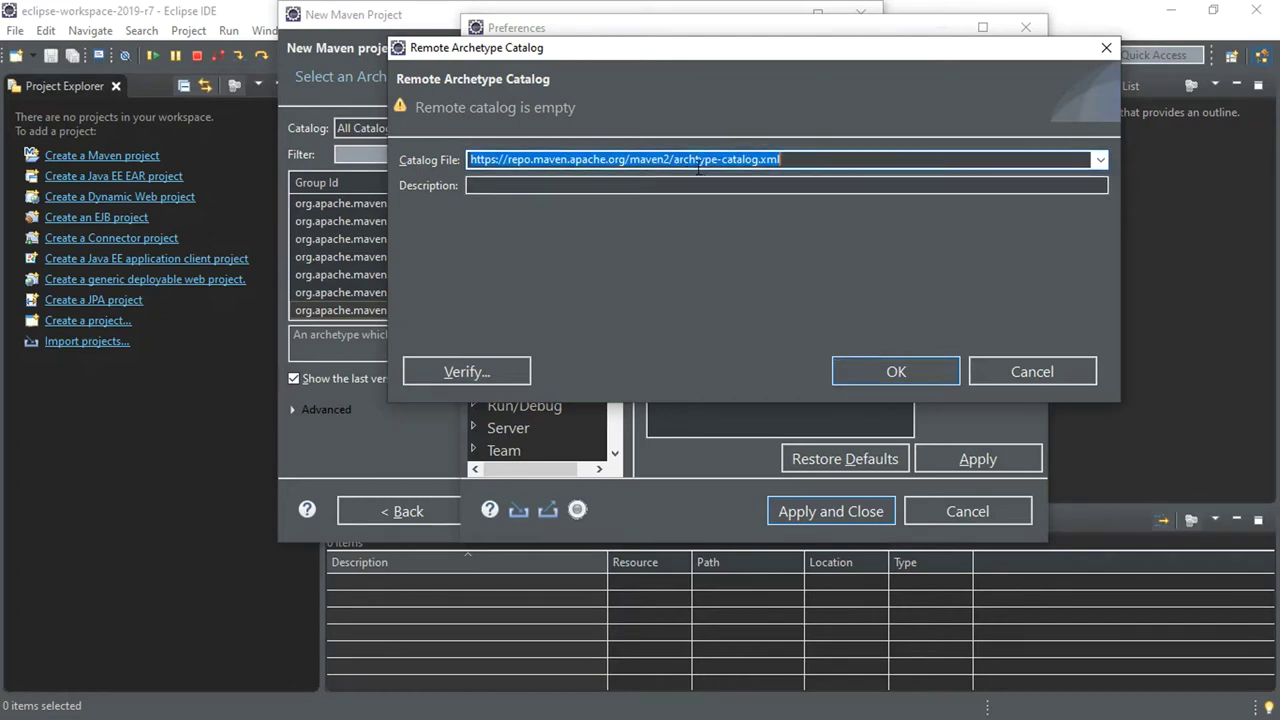
click(698, 163)
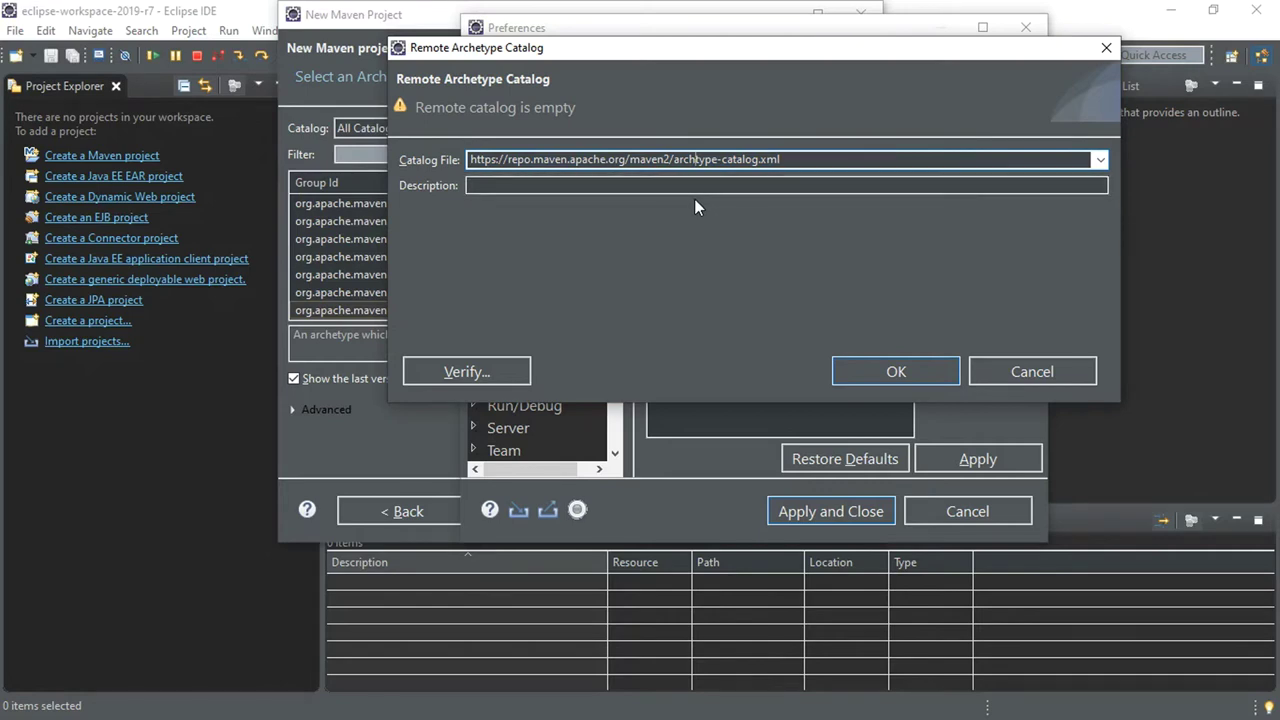
text(e)
click(486, 370)
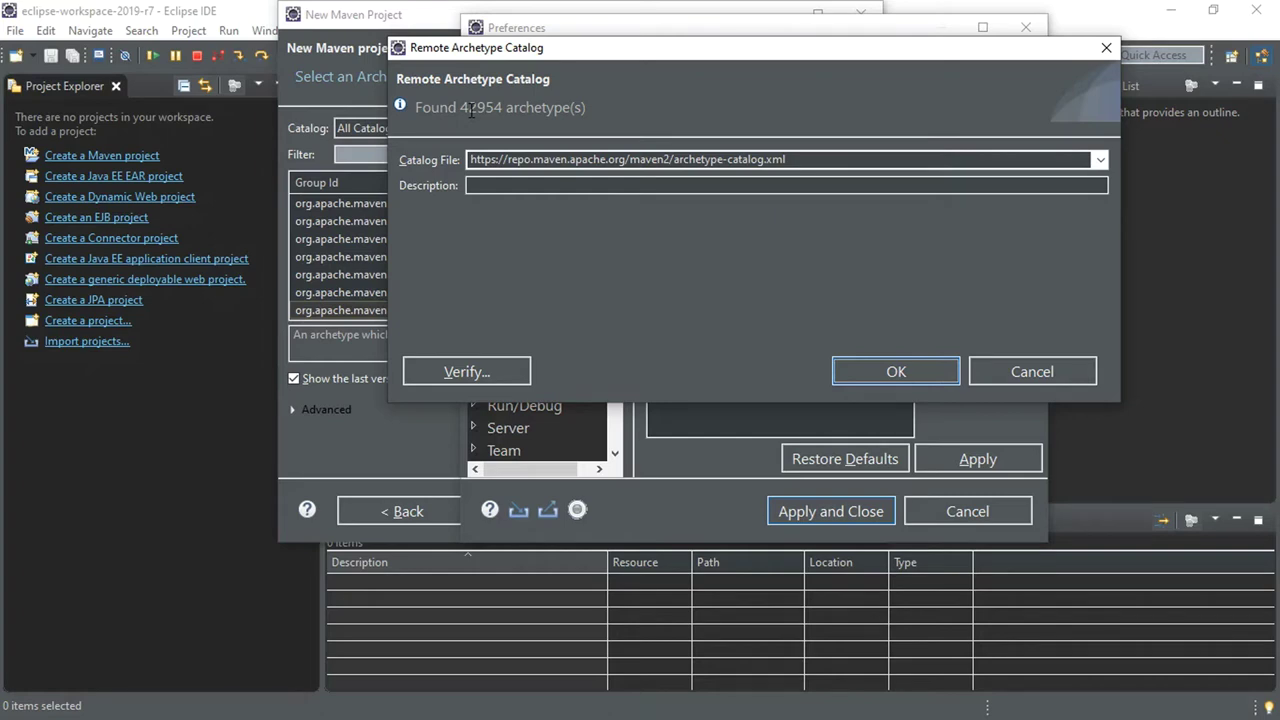
Describe the remote catalog as "maven repo", add it and apply the archetype preferences
click(493, 184)
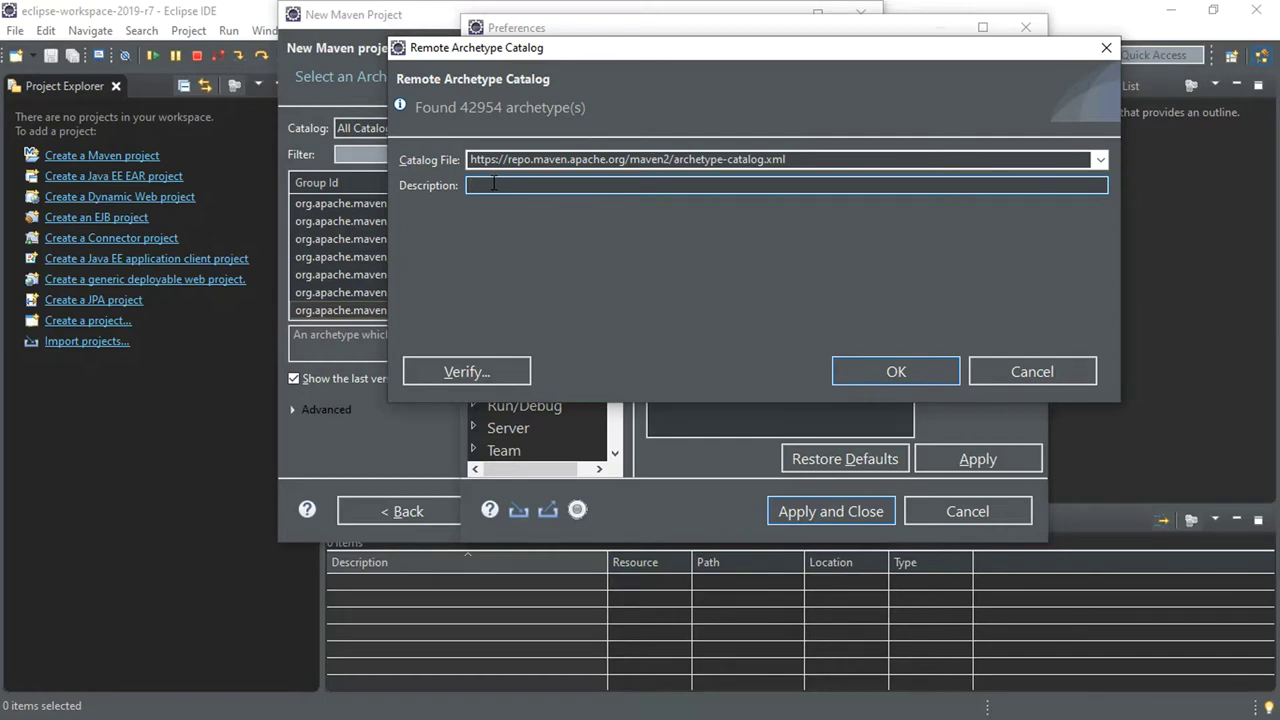
text(maven )
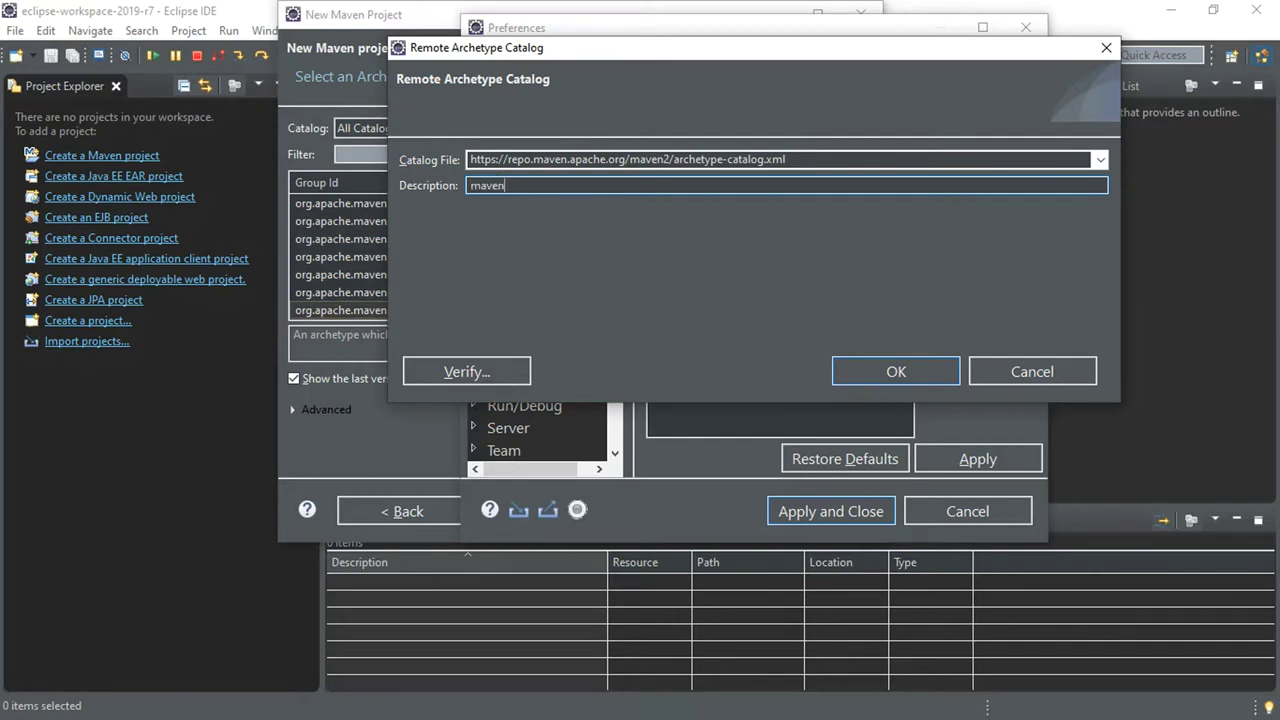
text(repo)
click(873, 368)
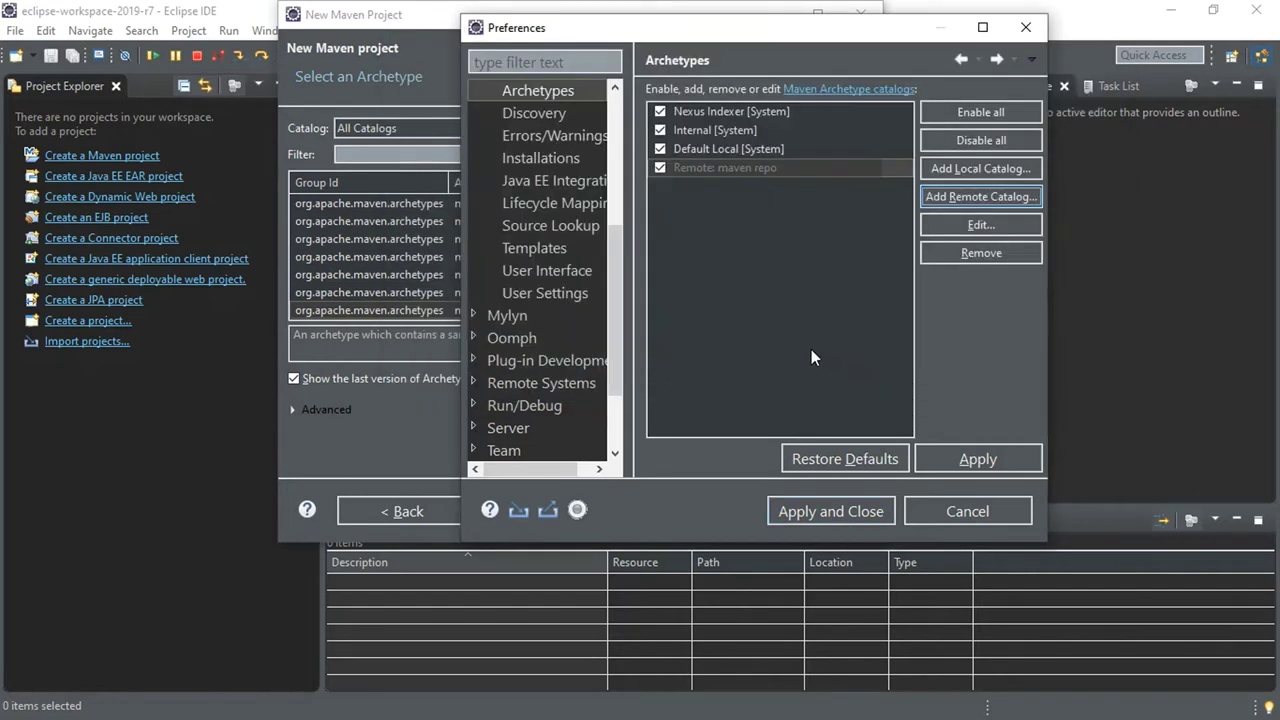
click(832, 511)
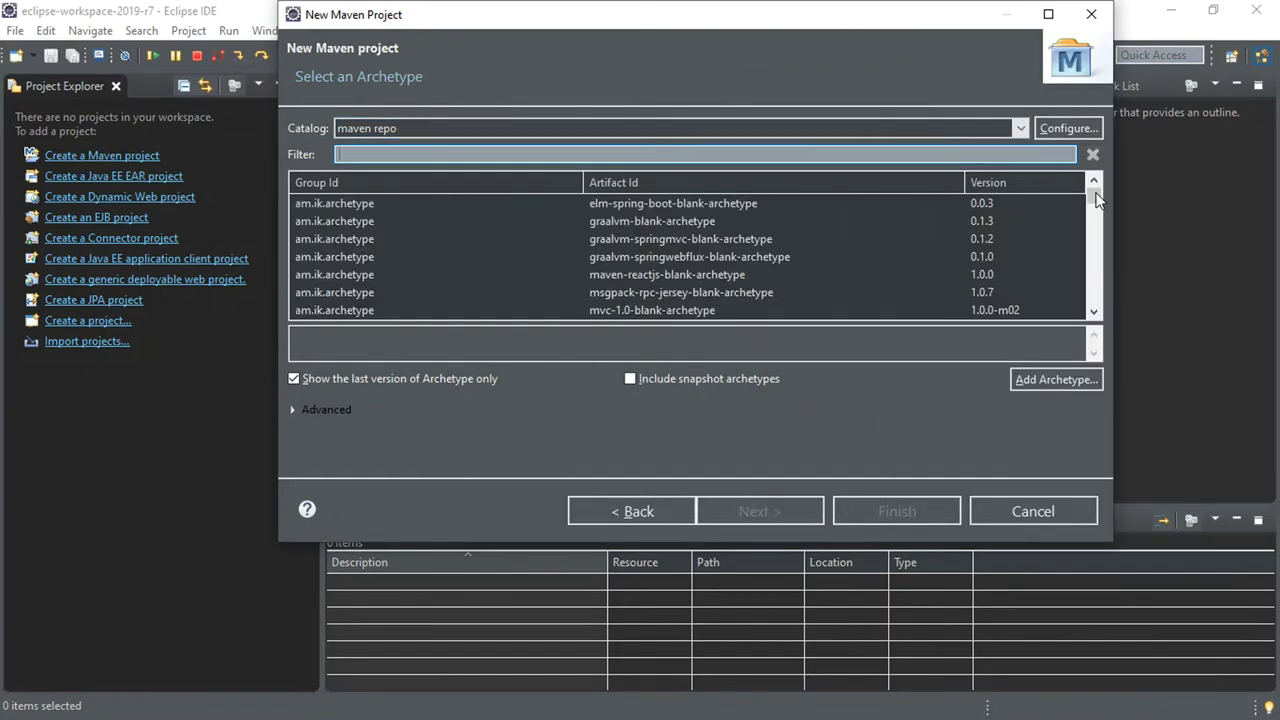
Filter the archetypes of the maven repo catalog by "jersey"
drag(1094, 195, 506, 229)
text(jesrsey)
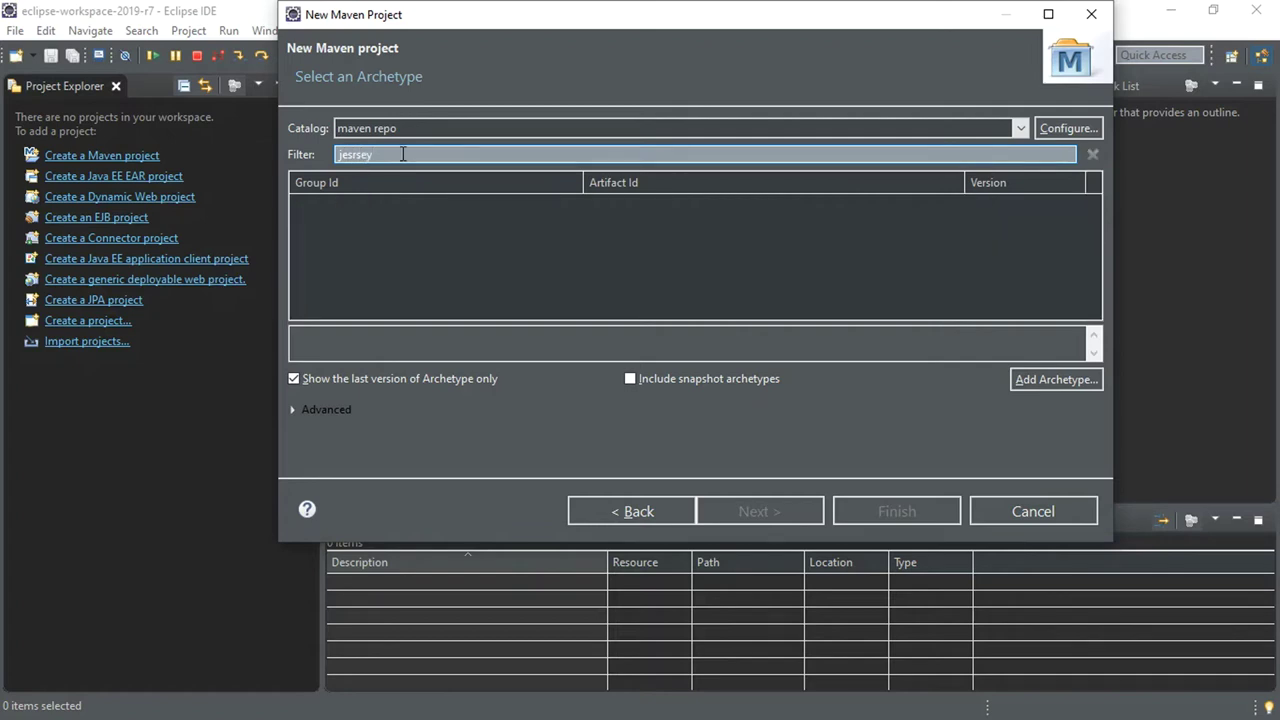
key(Left)
key(Left)
key(Left)
key(Left)
key(BackSpace)
Choose the org.glassfish.jersey.archetypes jersey-quickstart-webapp 3.0.0 archetype and proceed to the project's identifiers
drag(1094, 205, 1110, 301)
click(605, 257)
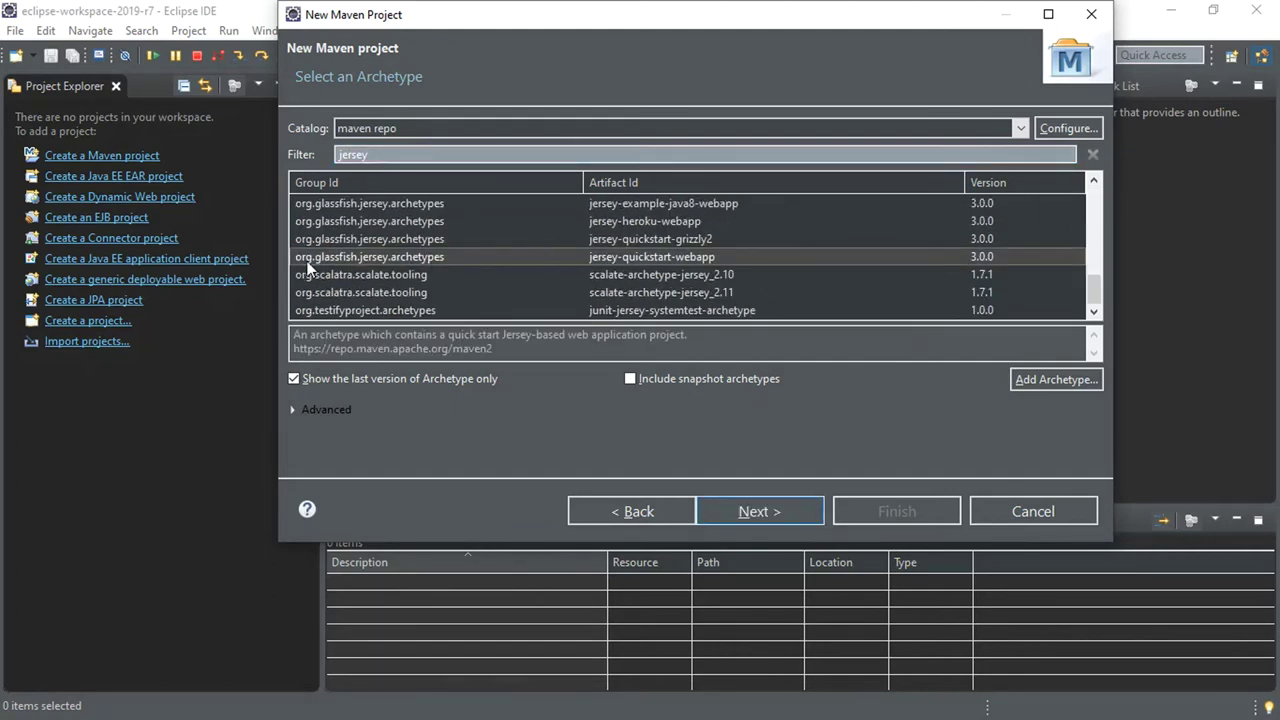
click(767, 511)
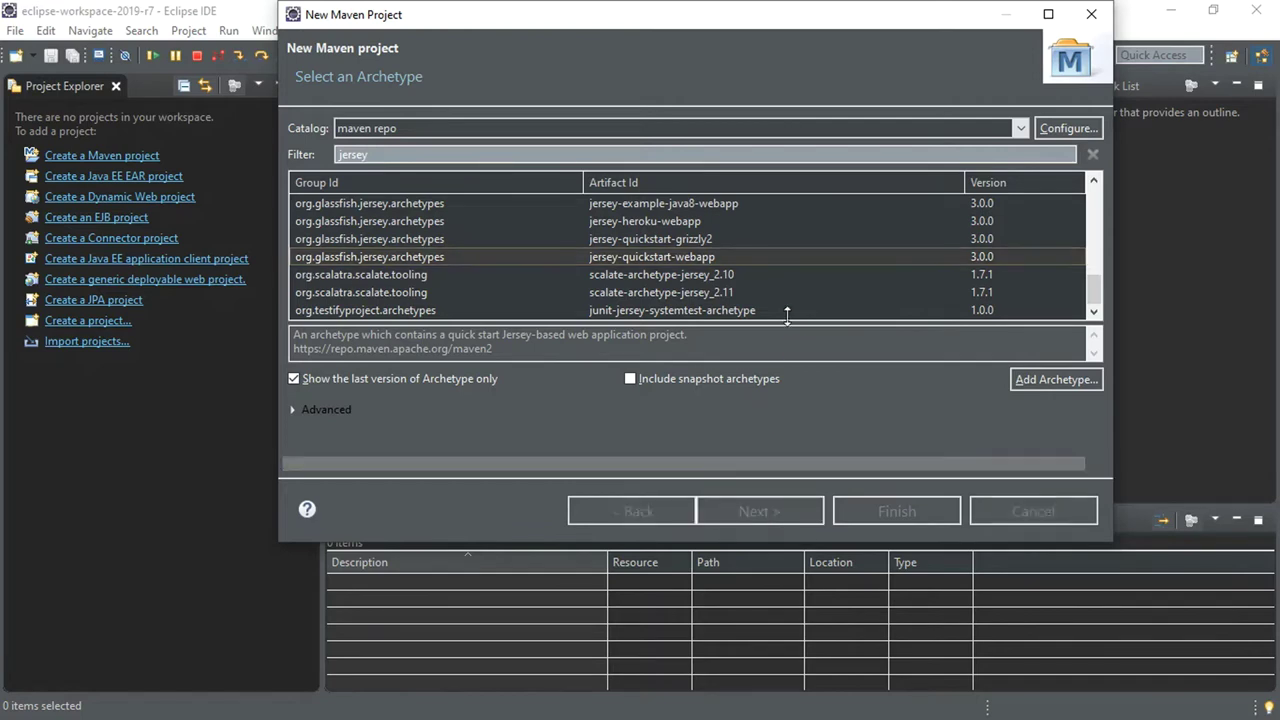
Create the Maven project with group ID course.spai and artifact ID restlab01
click(405, 124)
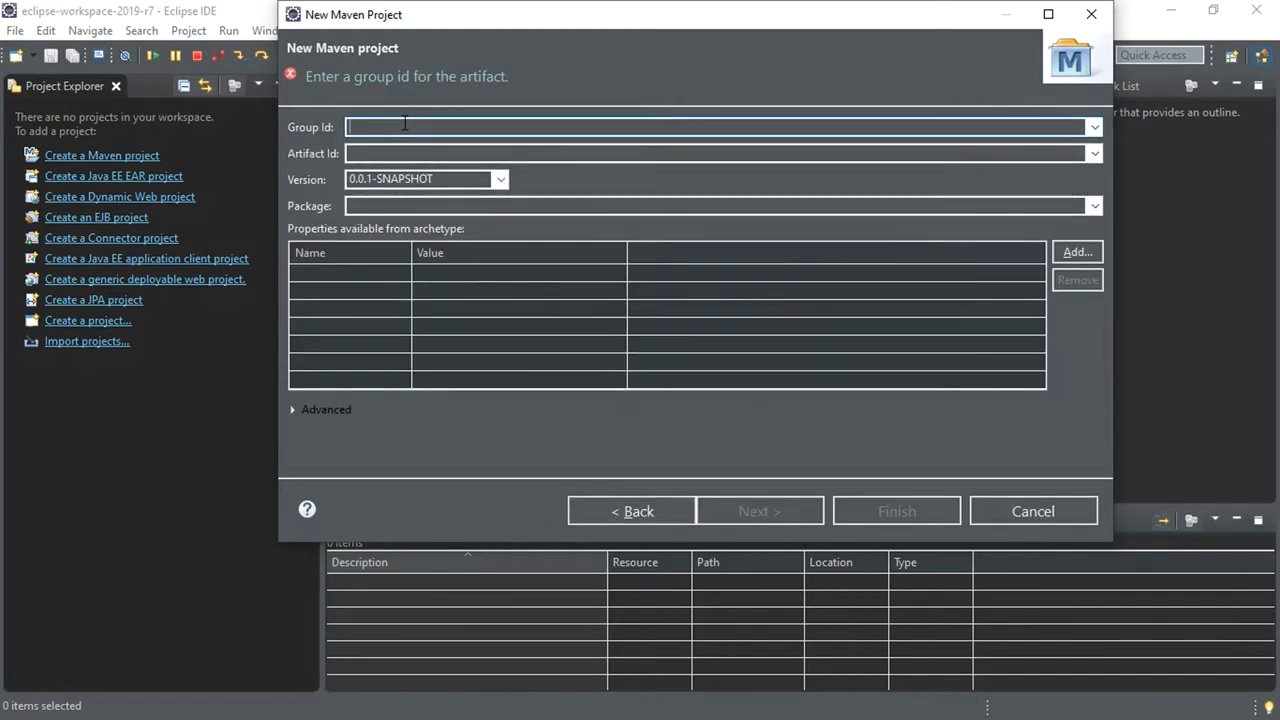
text(cour)
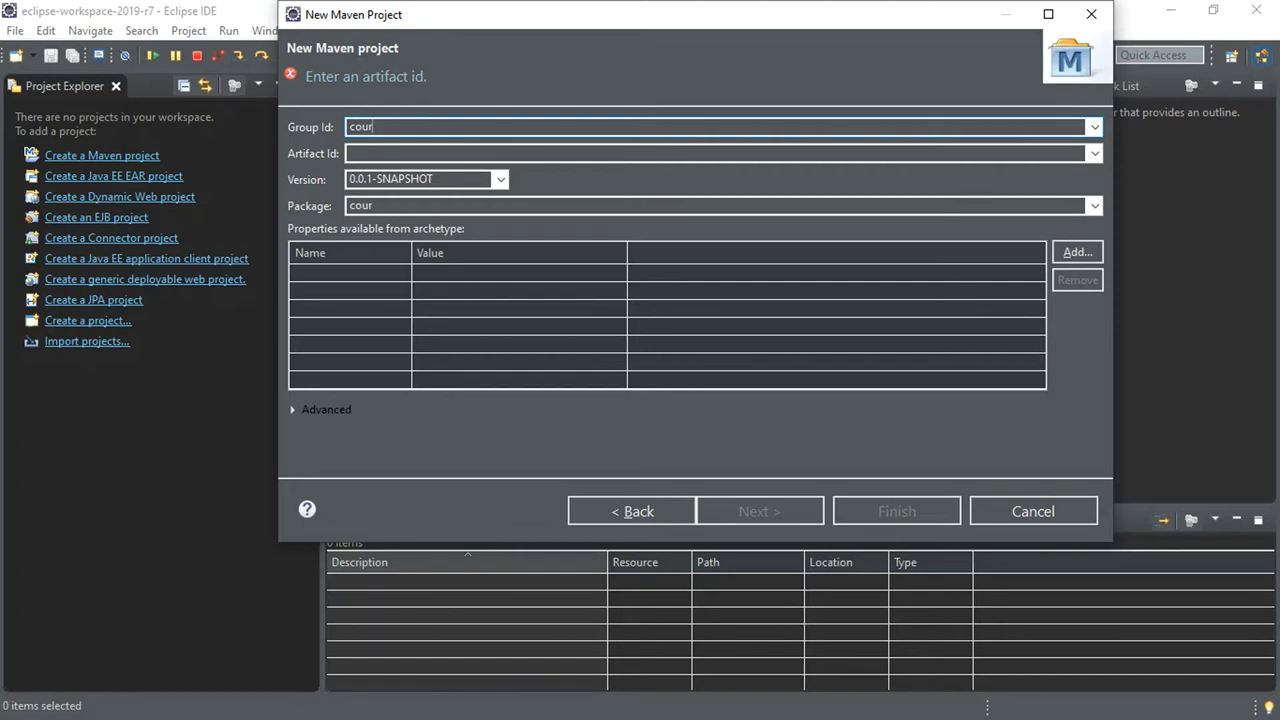
text(se.spai)
click(386, 150)
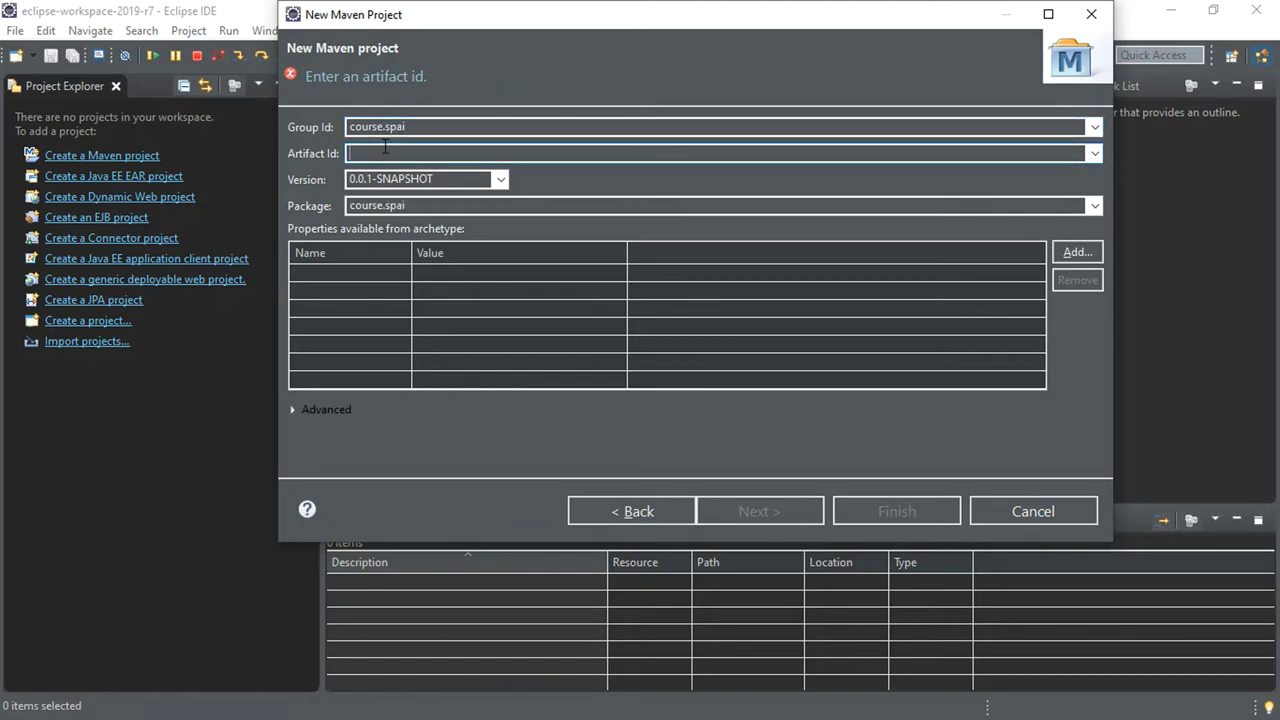
text(restl)
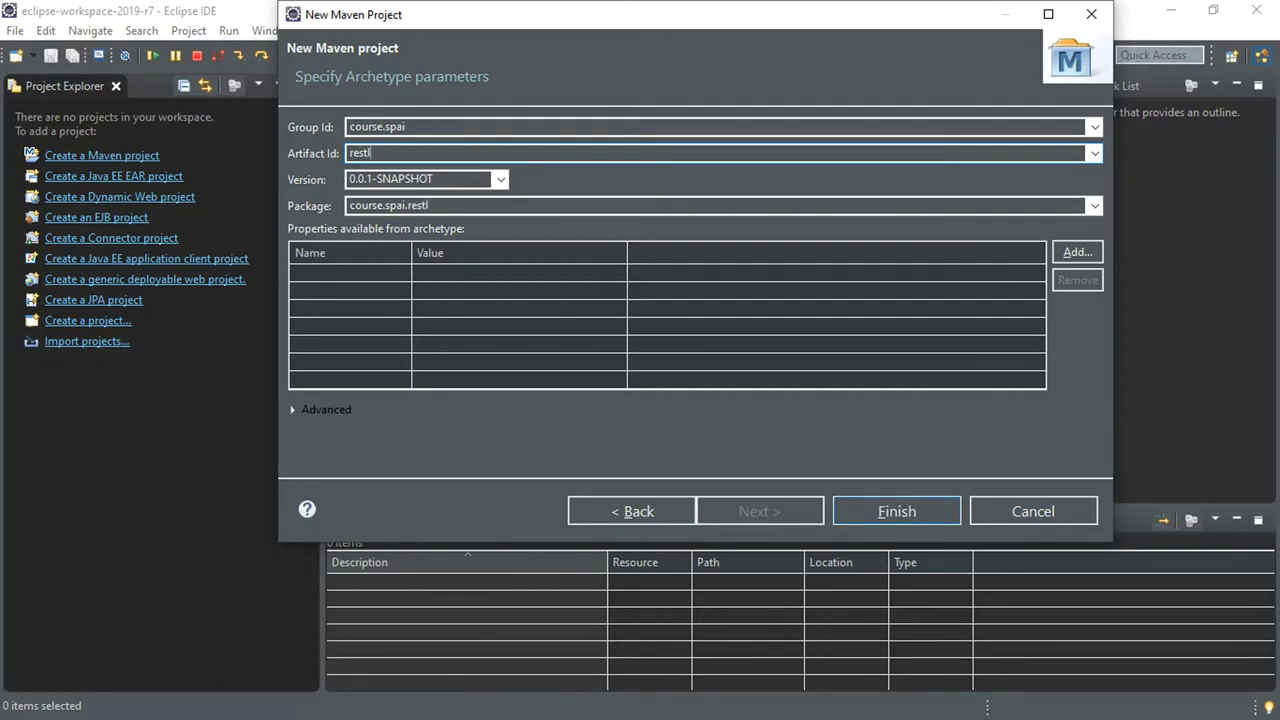
text(ab01)
click(905, 511)
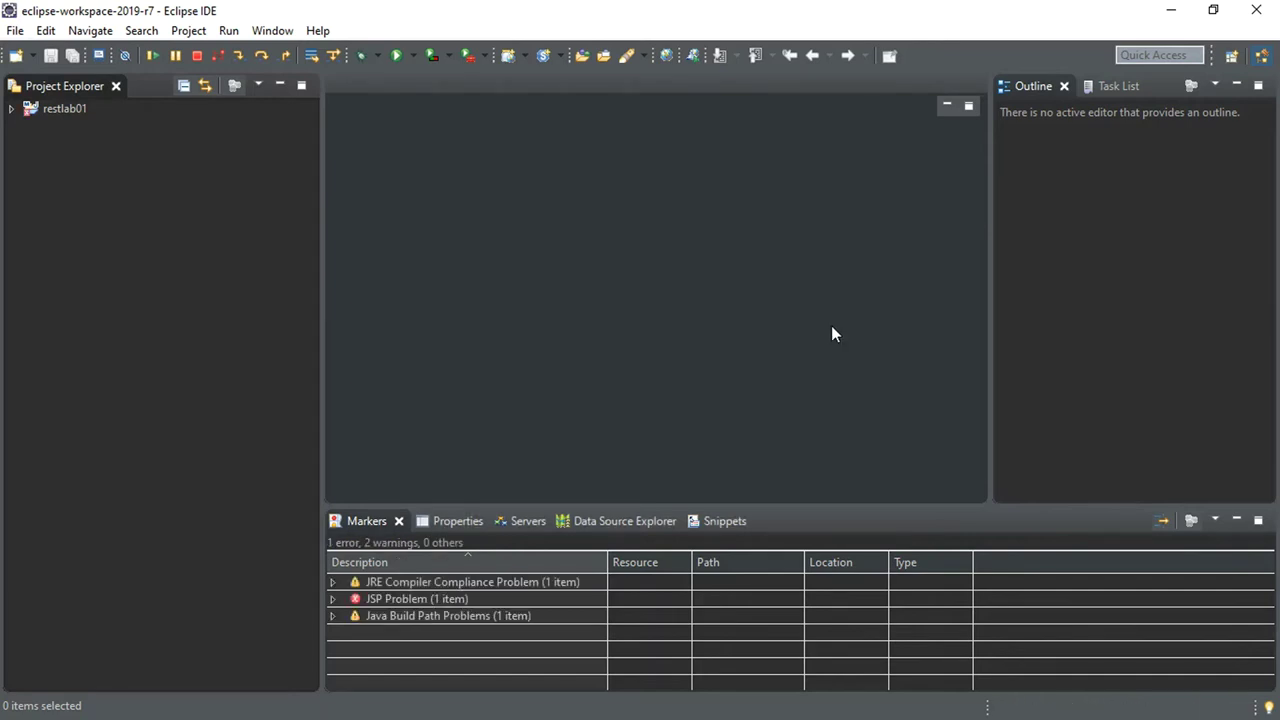
Set the jersey.version property to 2.33 in restlab01's pom.xml and save the file
click(12, 109)
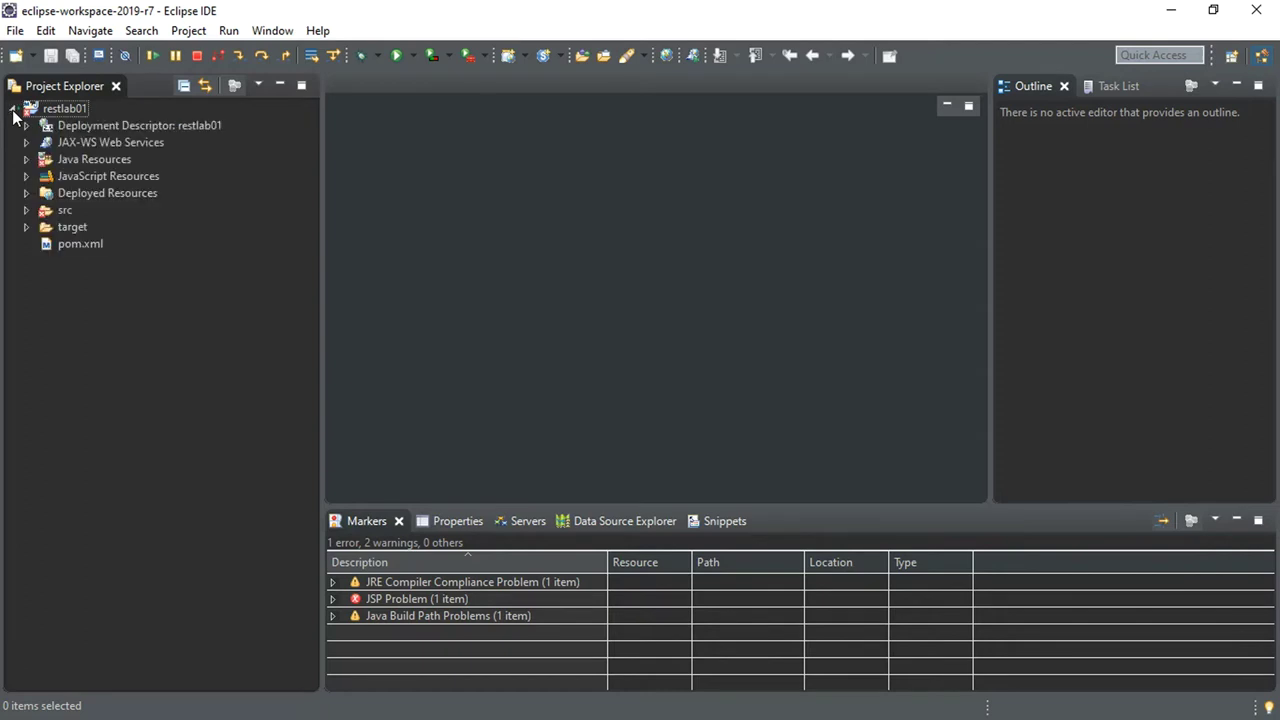
double_click(92, 245)
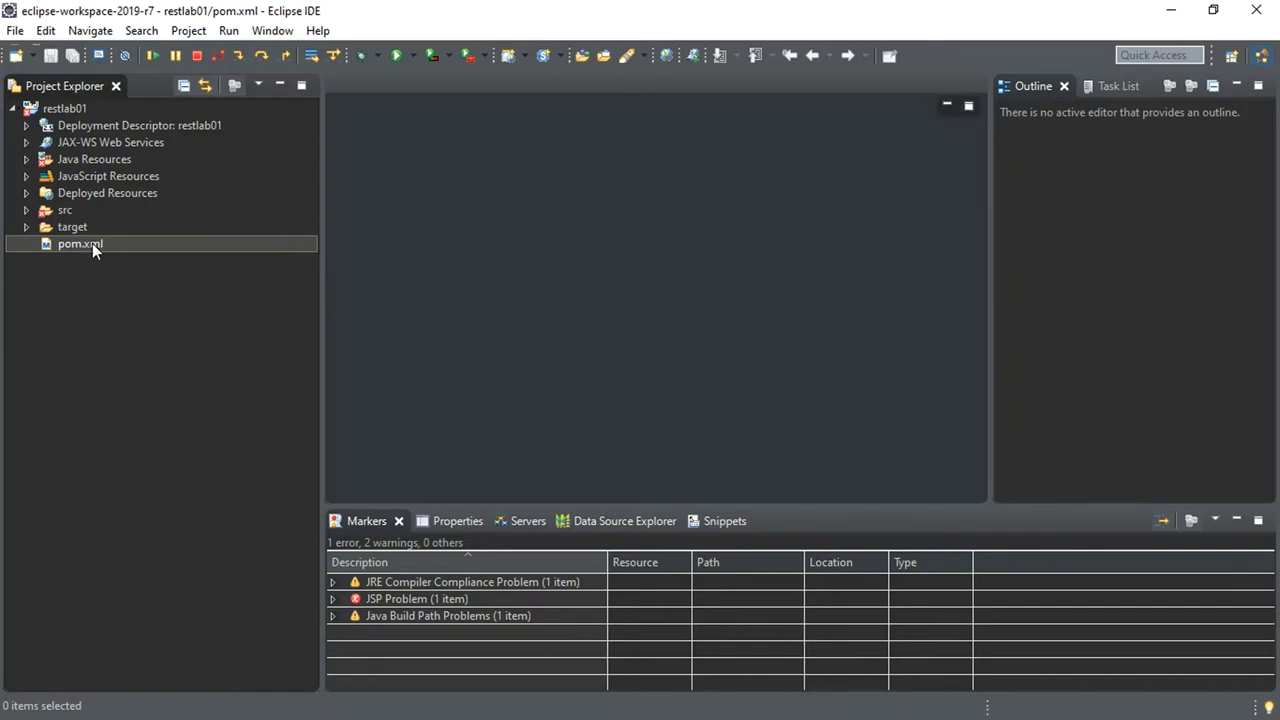
click(481, 305)
scroll(481, 310, down, 15)
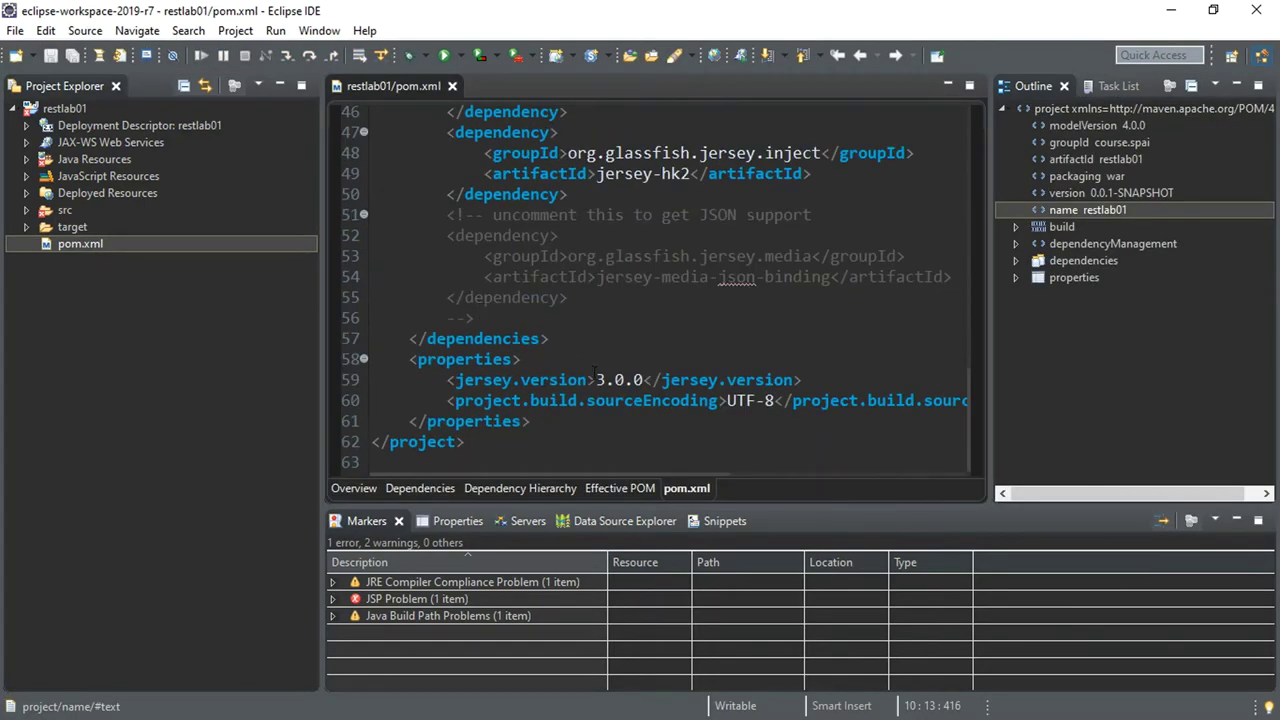
double_click(597, 379)
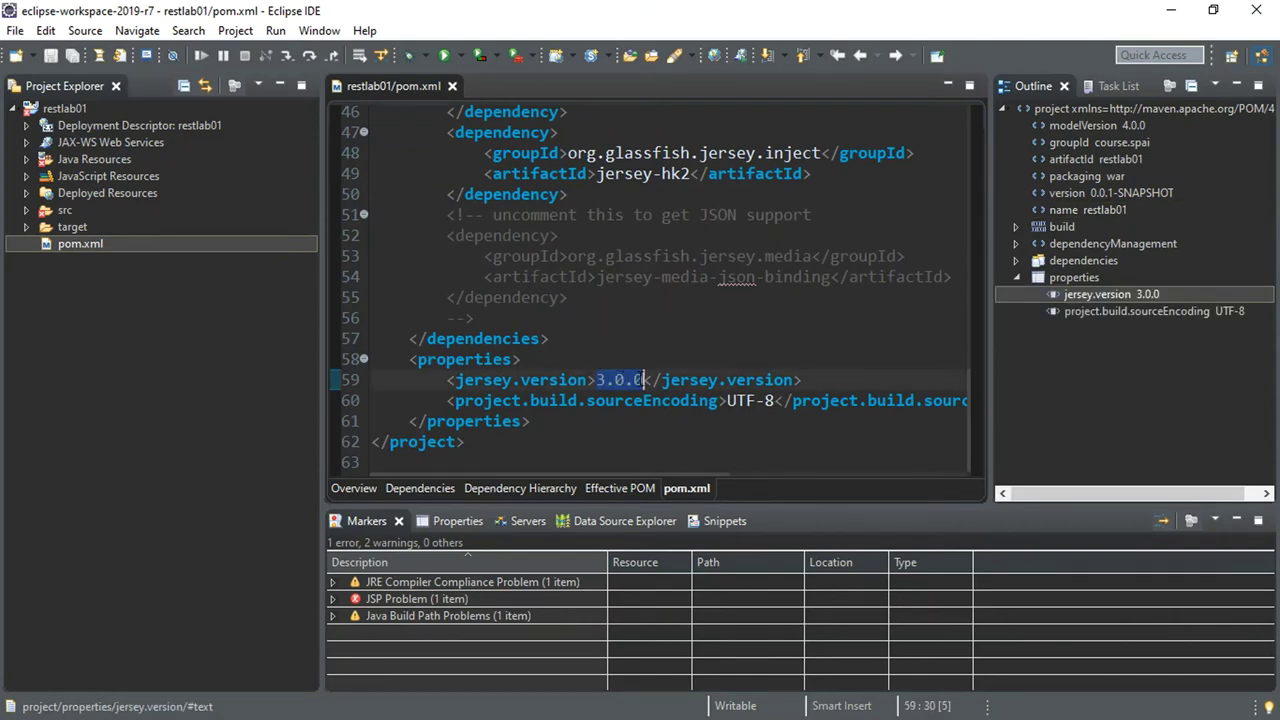
text(2.)
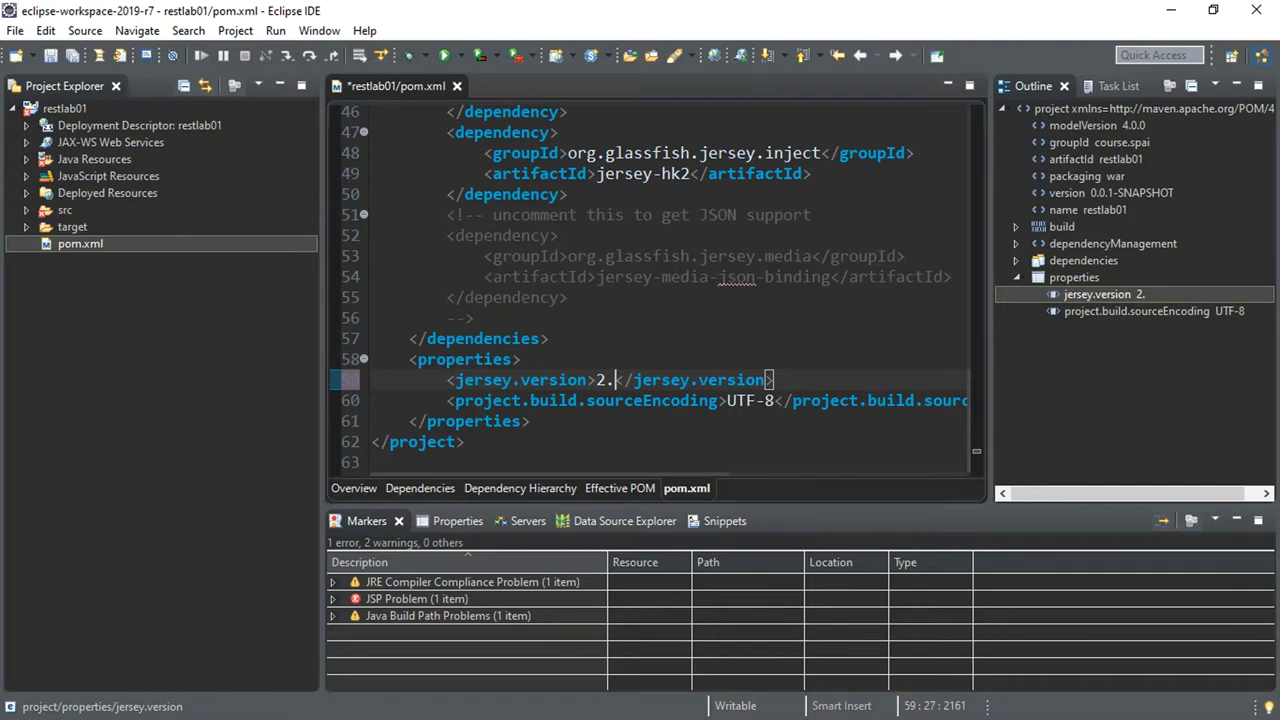
text(33)
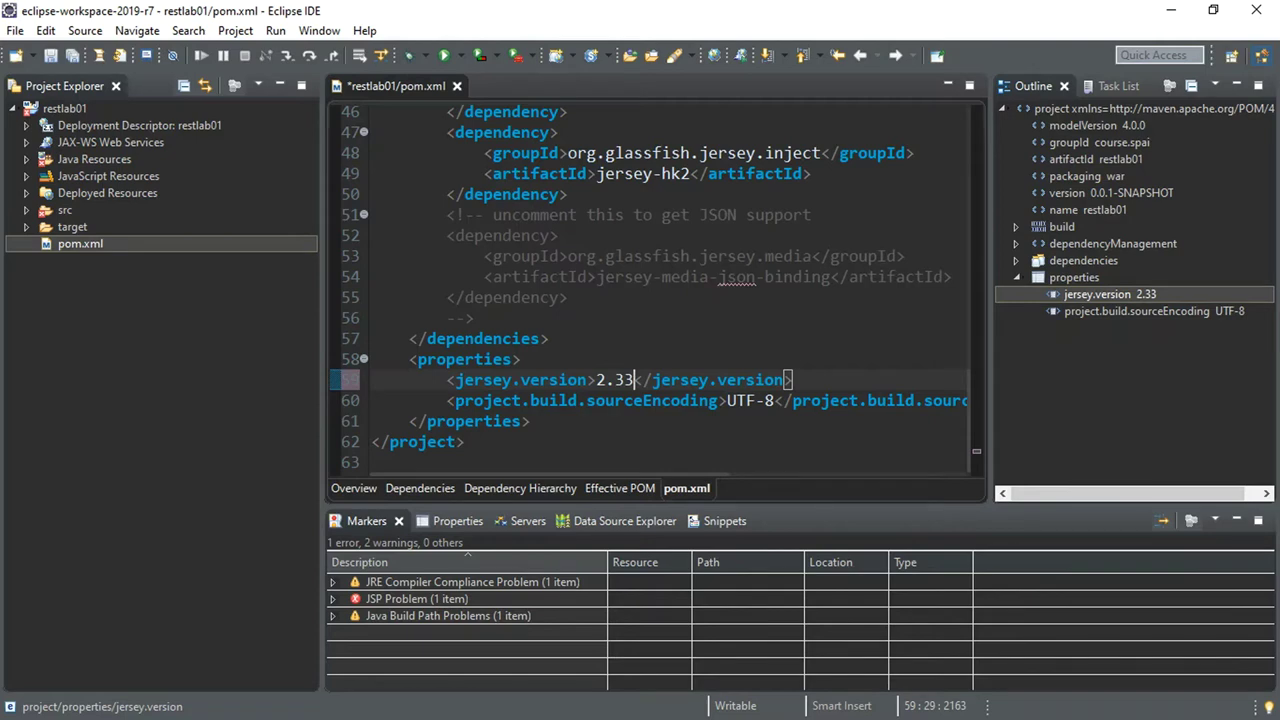
key(ctrl+s)
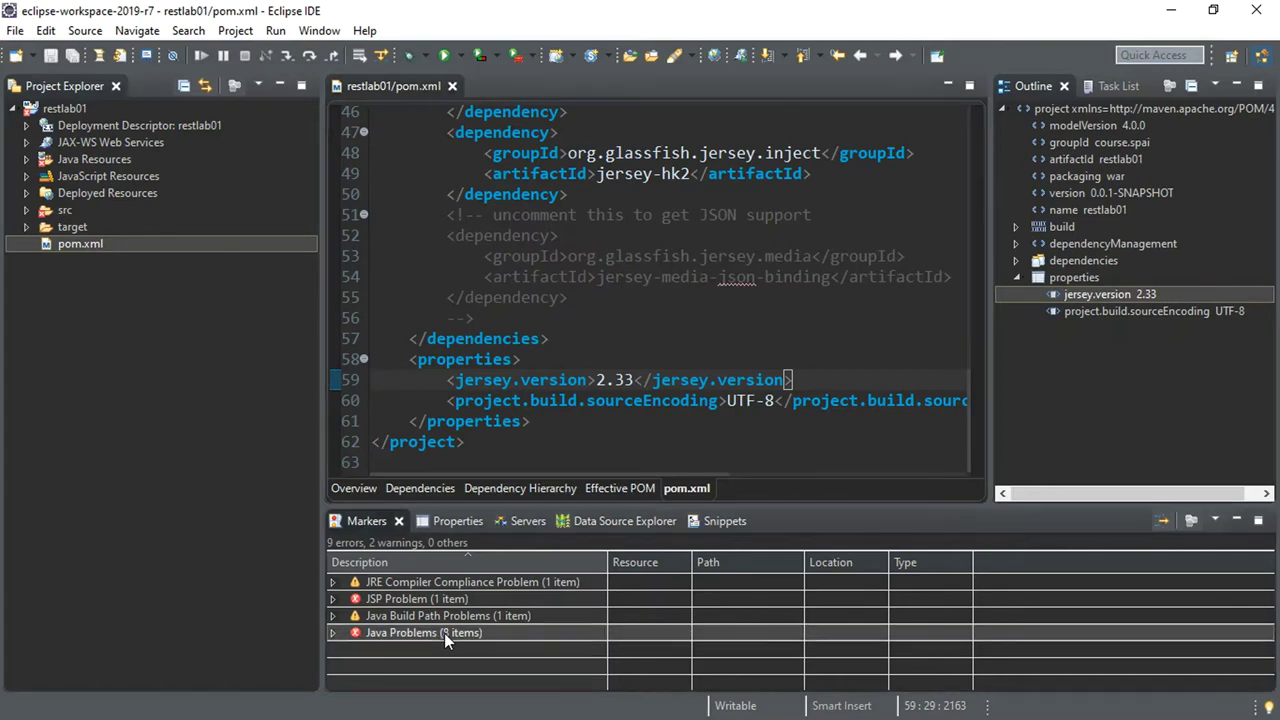
List the Java problems and open MyResource.java at the unresolved GET type error
double_click(444, 633)
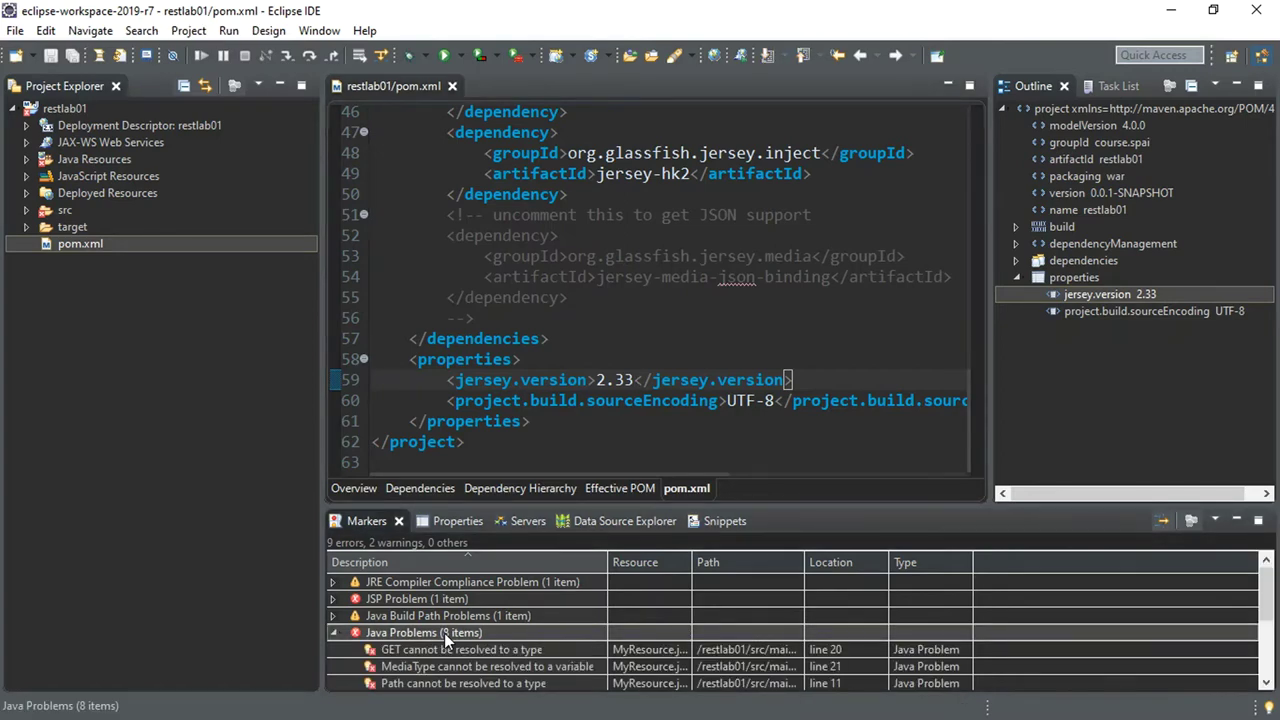
double_click(444, 633)
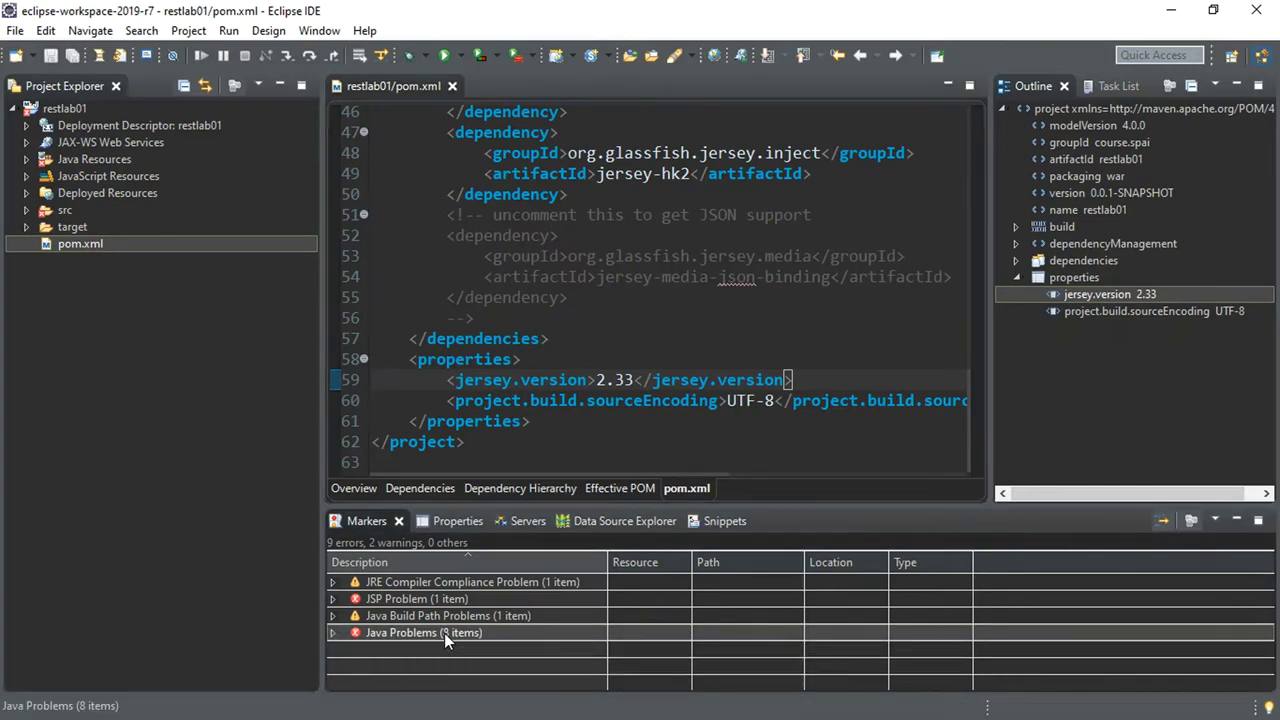
double_click(444, 633)
click(492, 651)
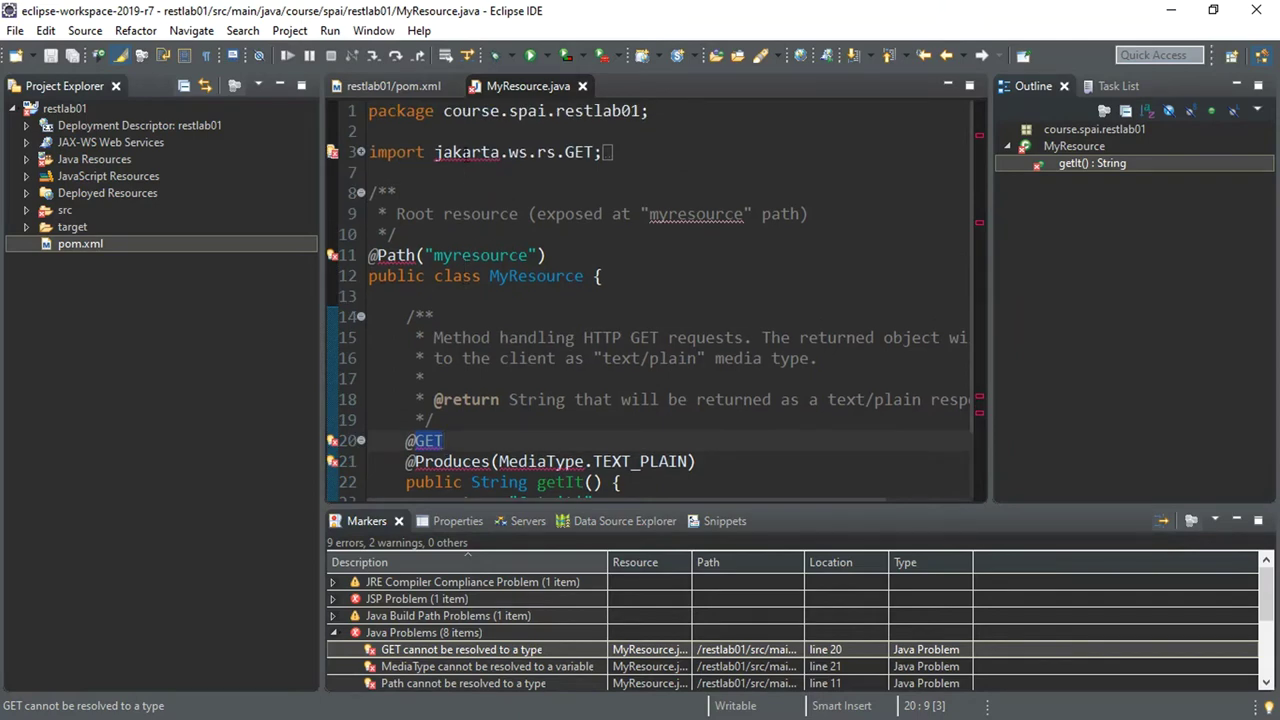
Replace jakarta with javax in the GET and Path imports of MyResource.java
double_click(396, 152)
drag(434, 152, 502, 152)
key(alt+shift+Up)
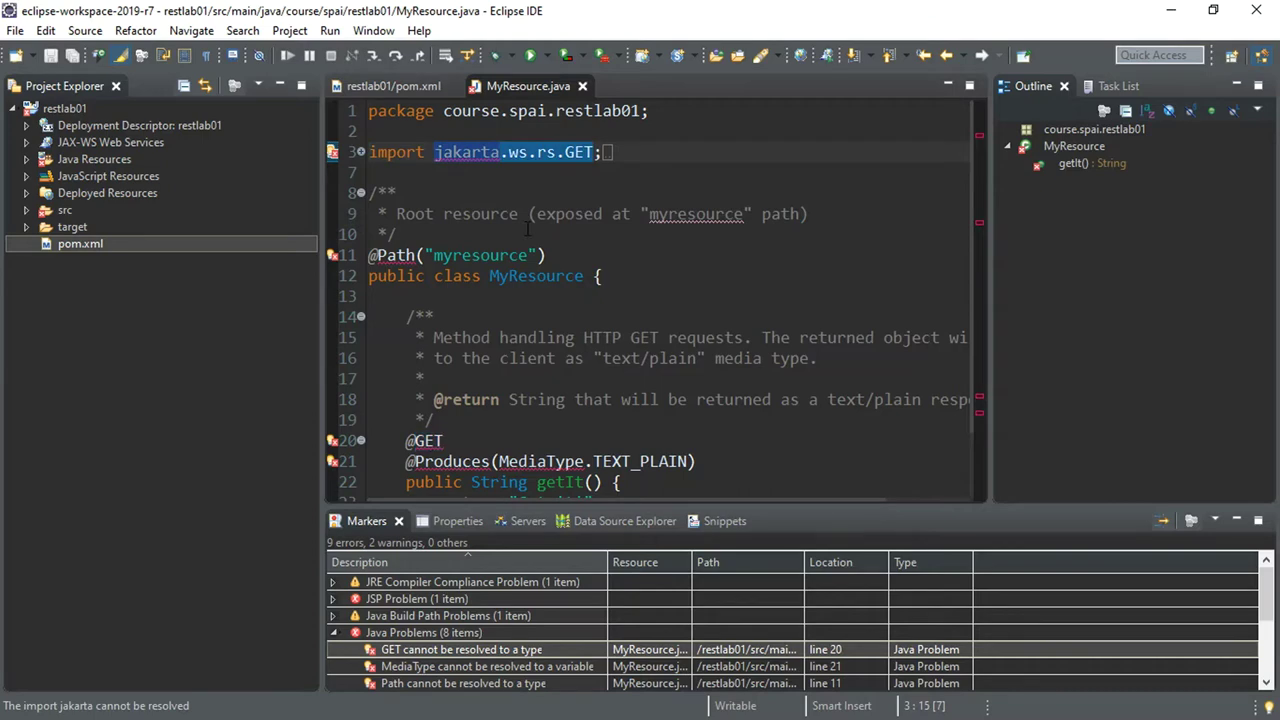
text(javax)
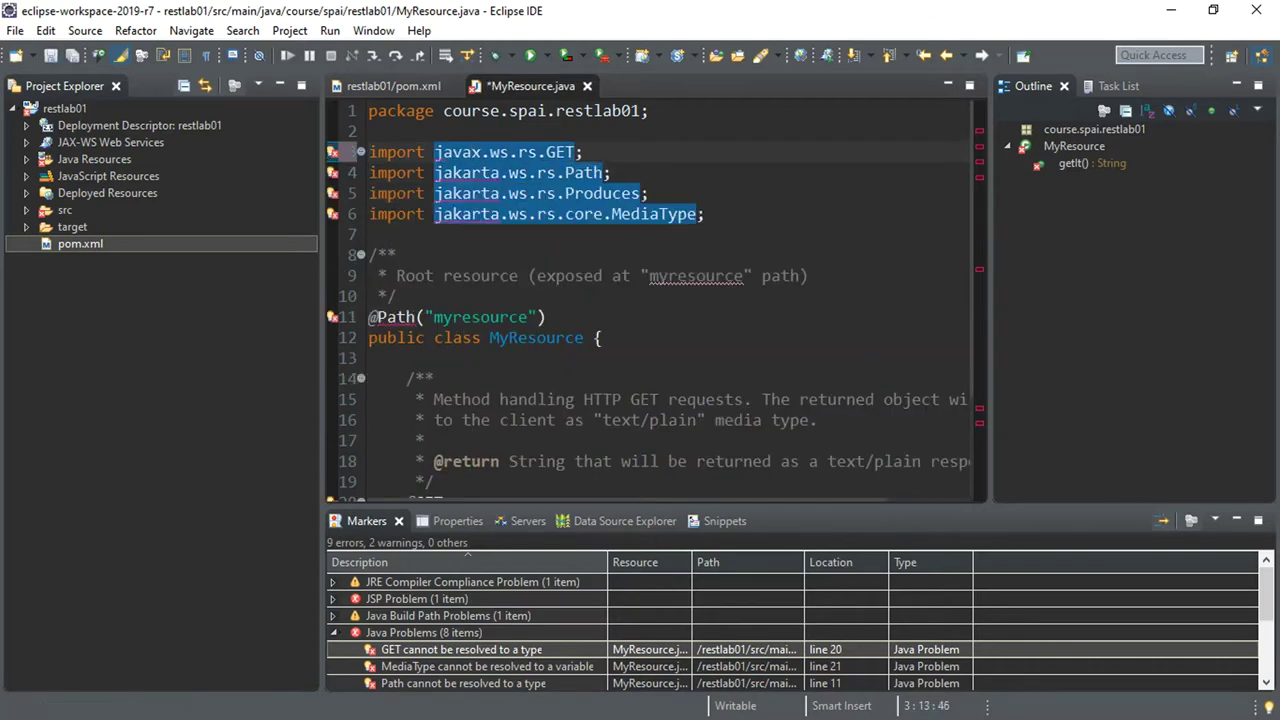
double_click(466, 172)
text(javax)
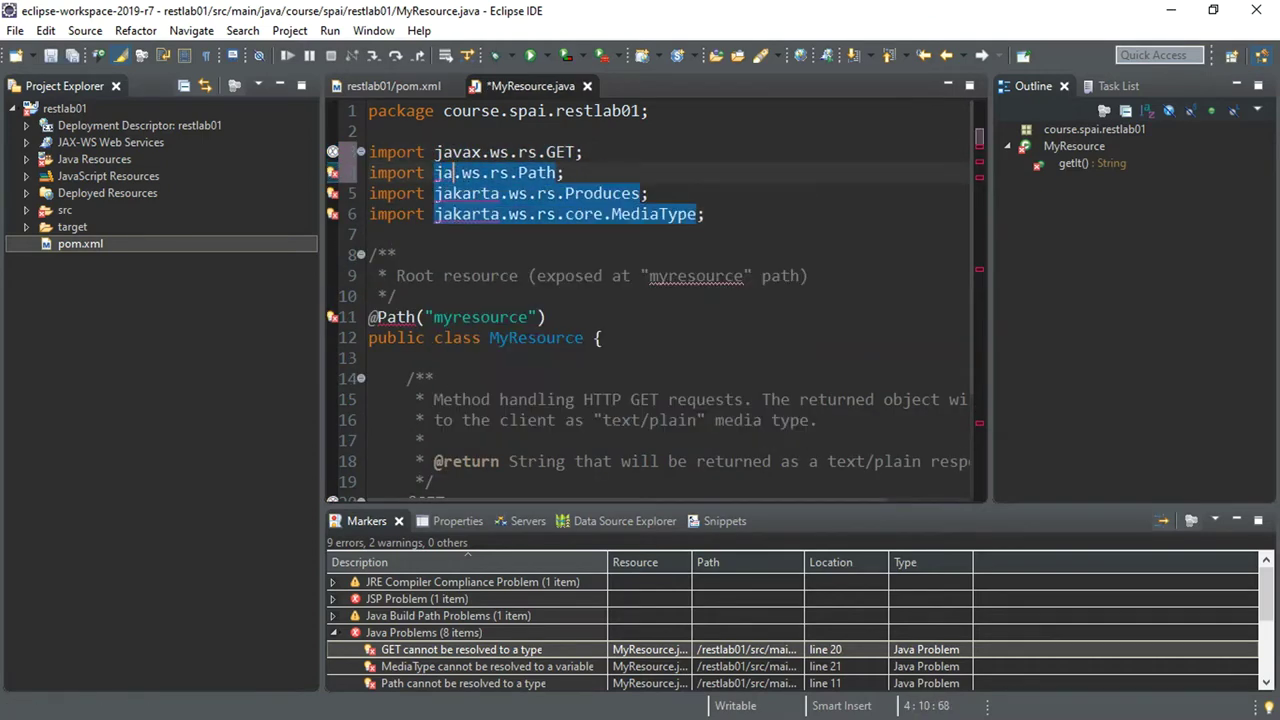
Replace jakarta with javax in the Produces and MediaType imports and save MyResource.java
click(490, 186)
double_click(494, 194)
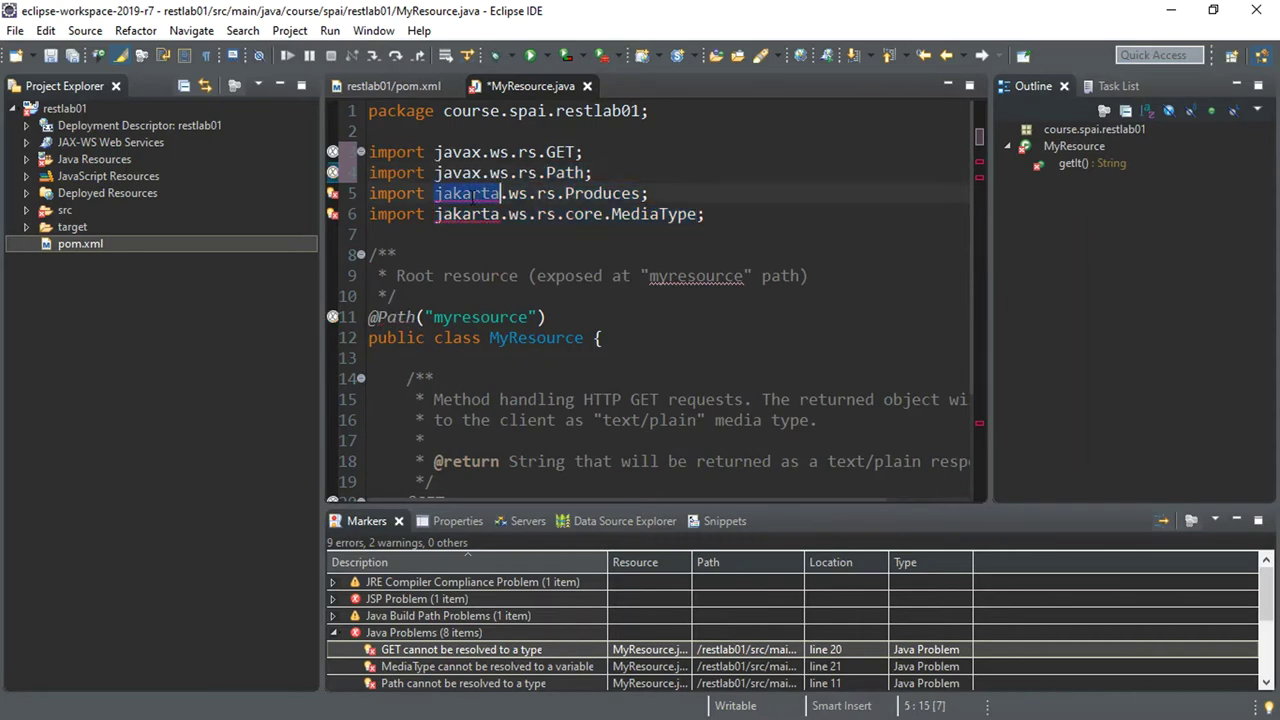
mouse_move(494, 194)
text(javax)
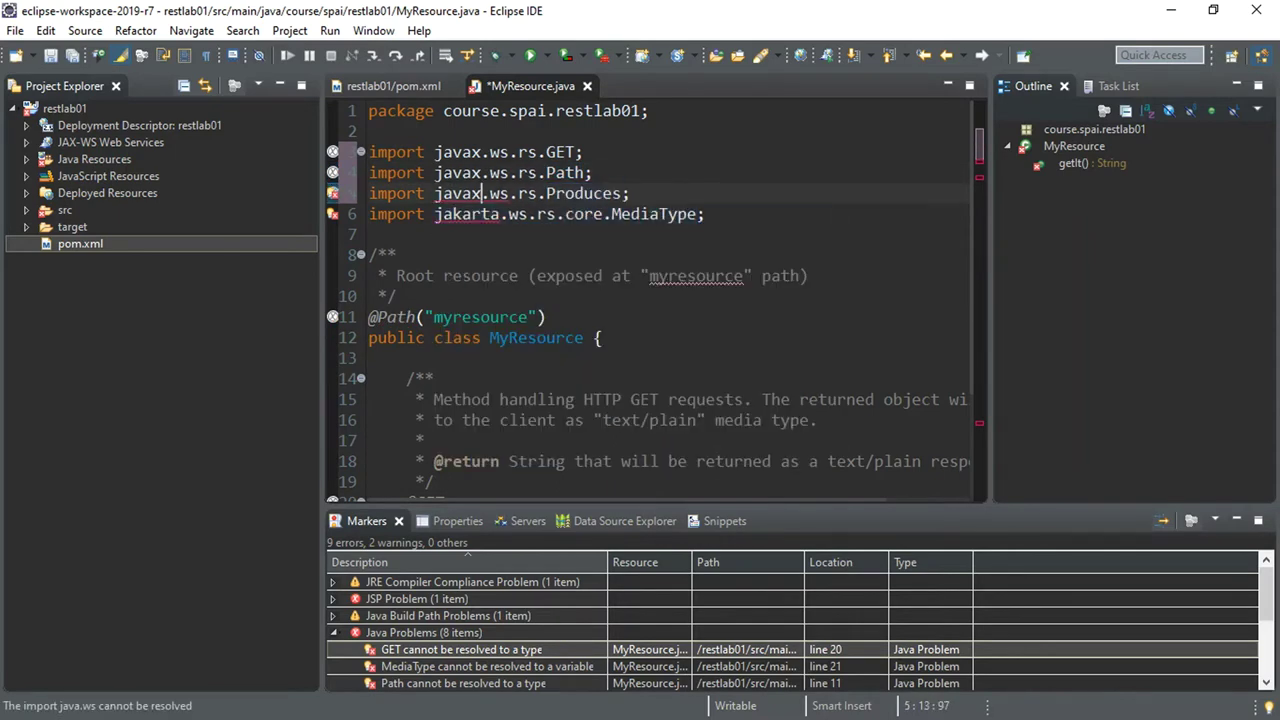
double_click(472, 214)
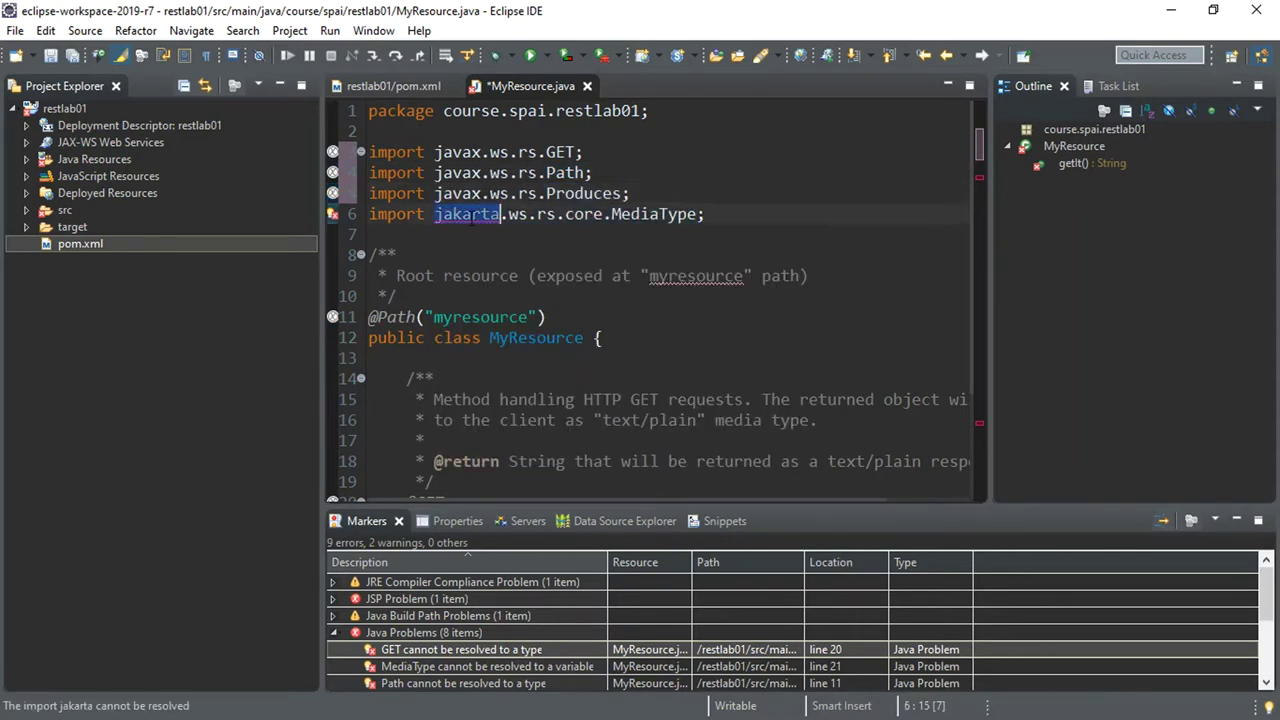
text(javax)
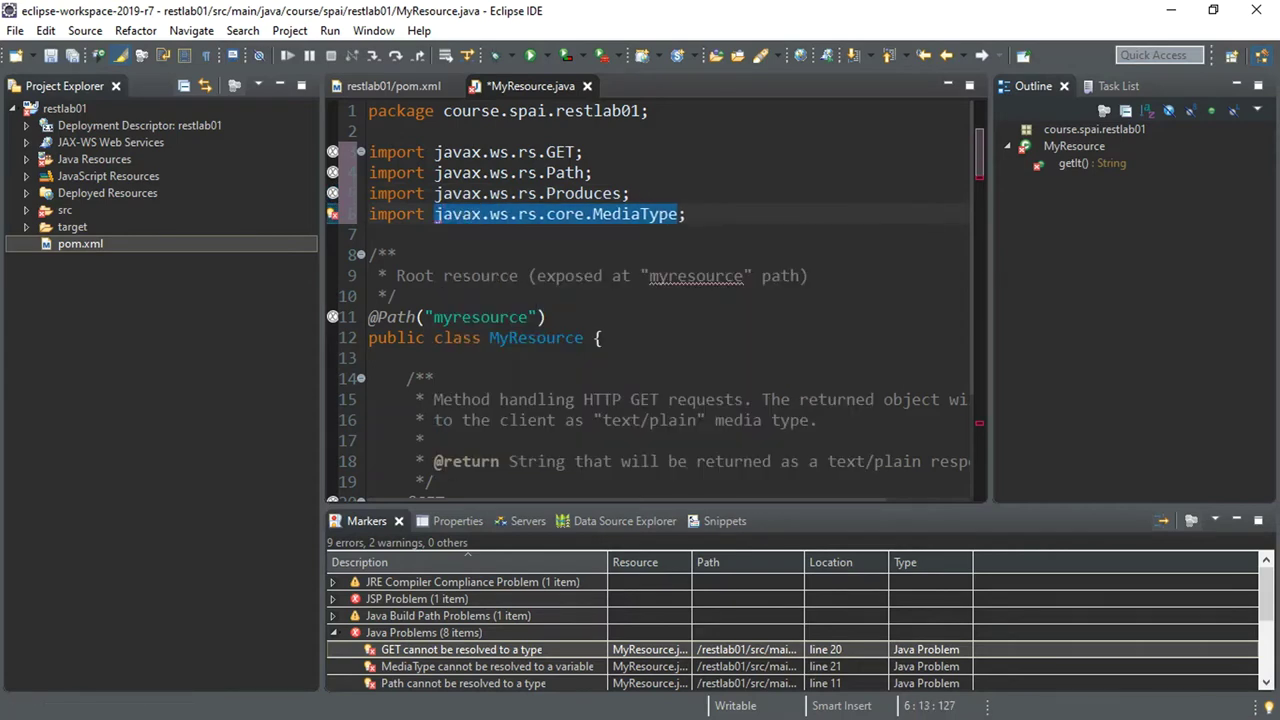
key(ctrl+s)
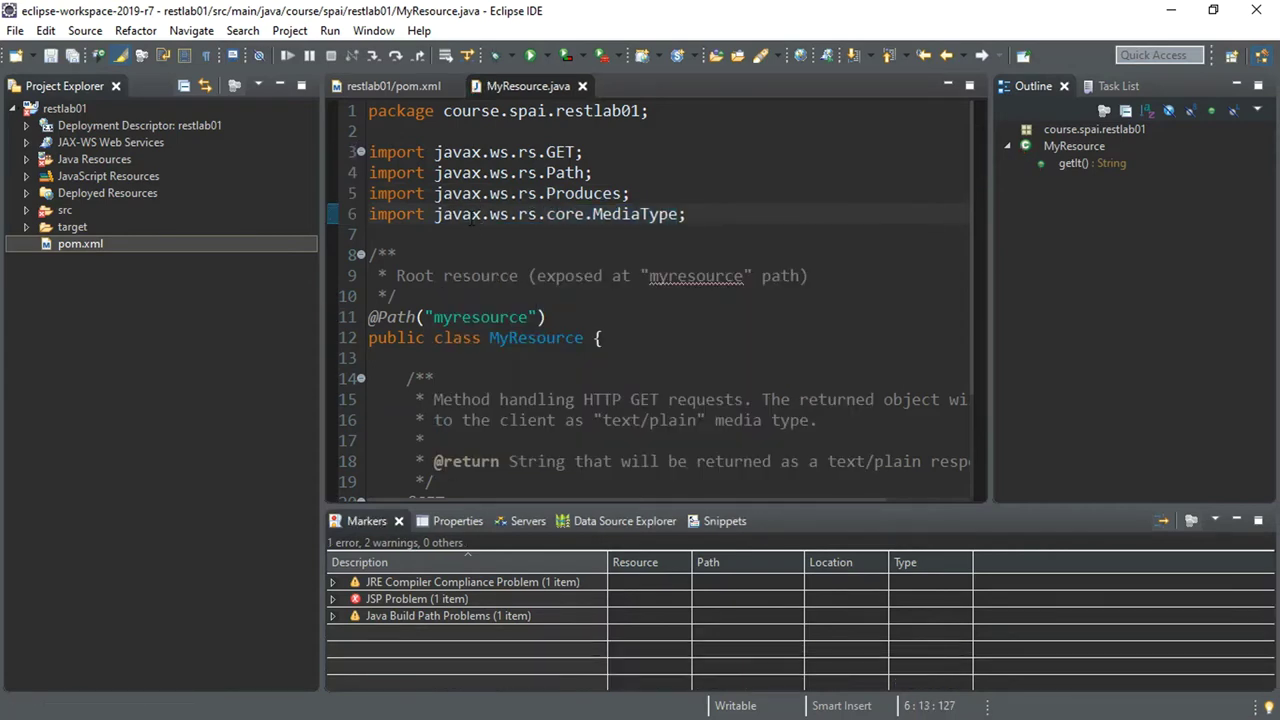
Set Apache Tomcat v9.0 as the targeted runtime in the restlab01 project's properties and apply it
click(440, 599)
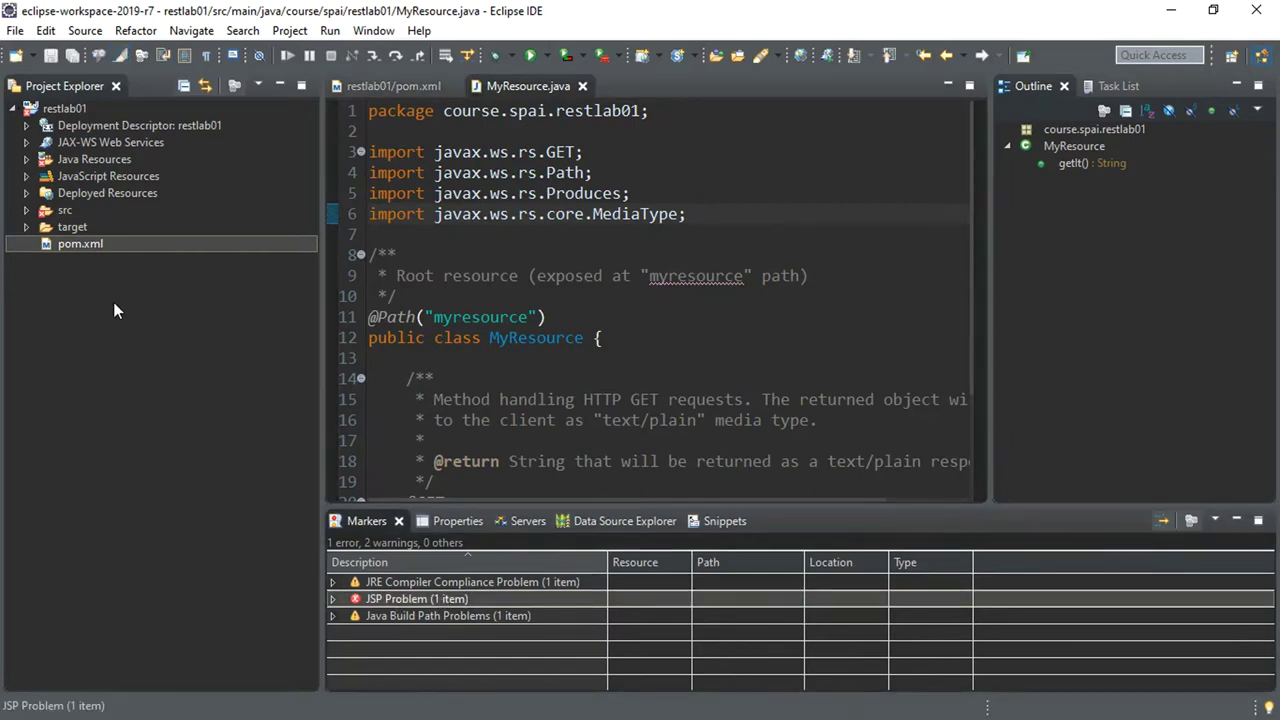
click(67, 108)
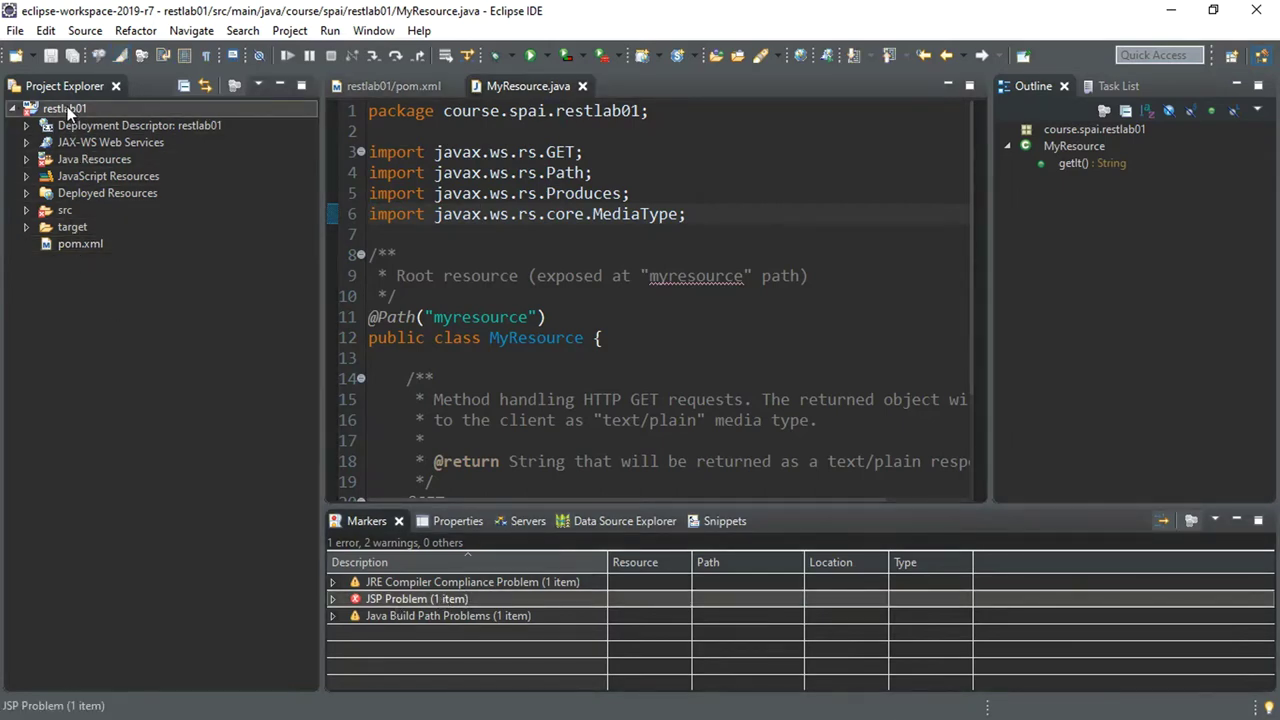
right_click(67, 108)
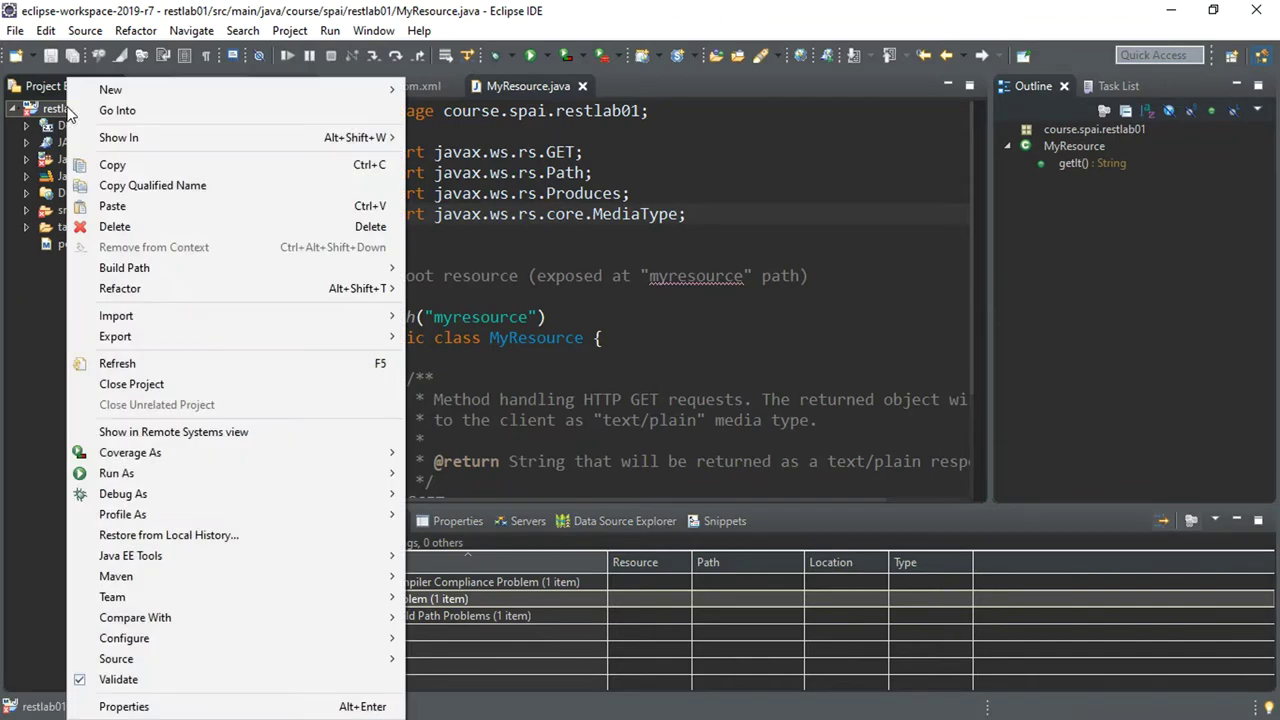
click(200, 704)
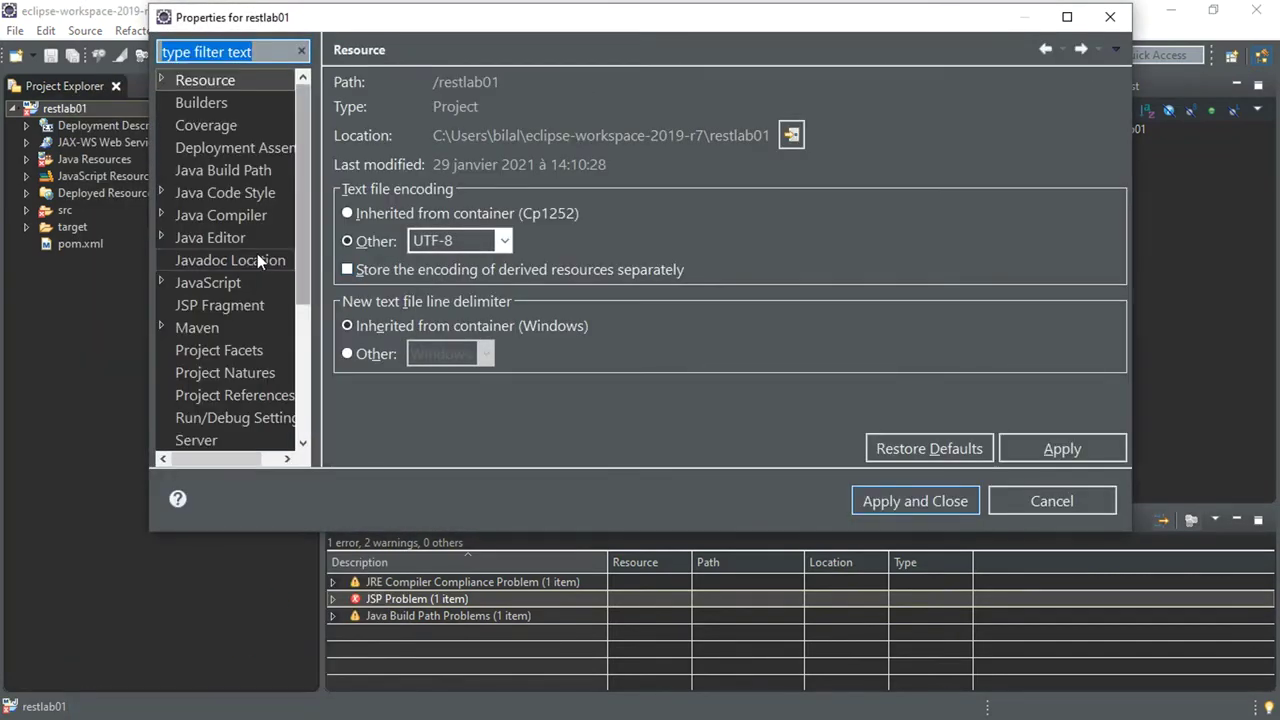
drag(298, 280, 308, 340)
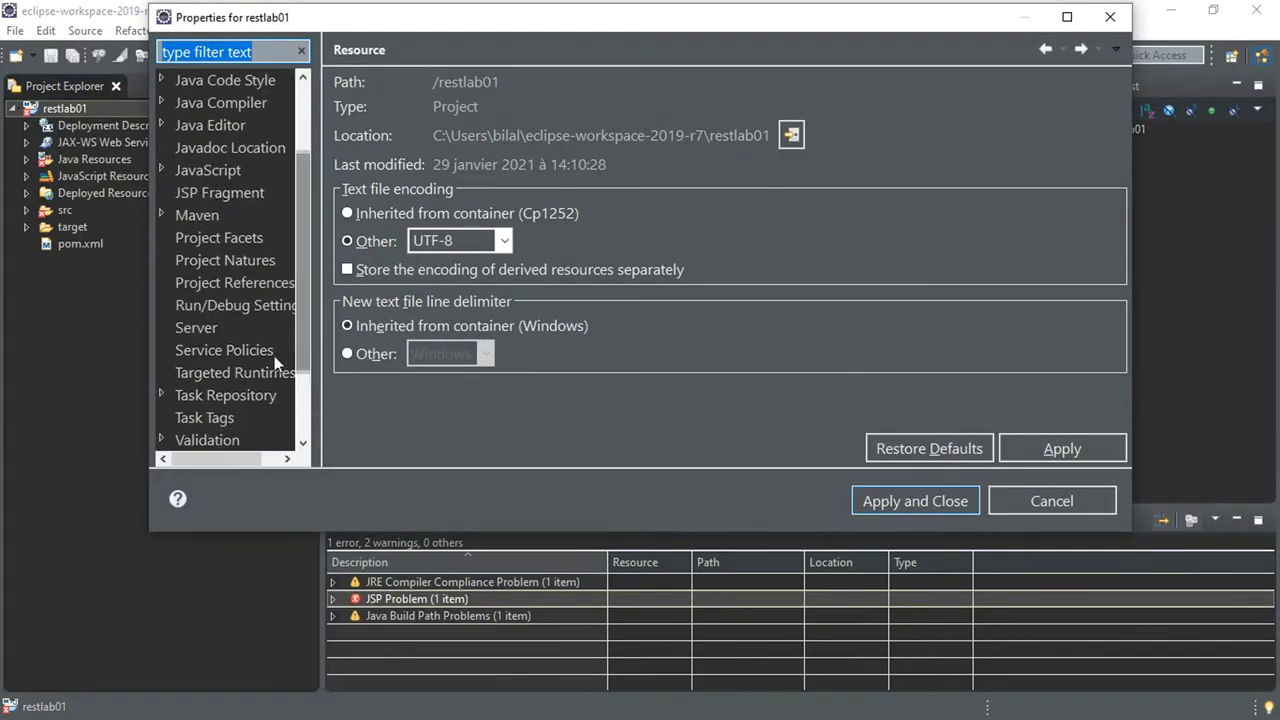
click(240, 372)
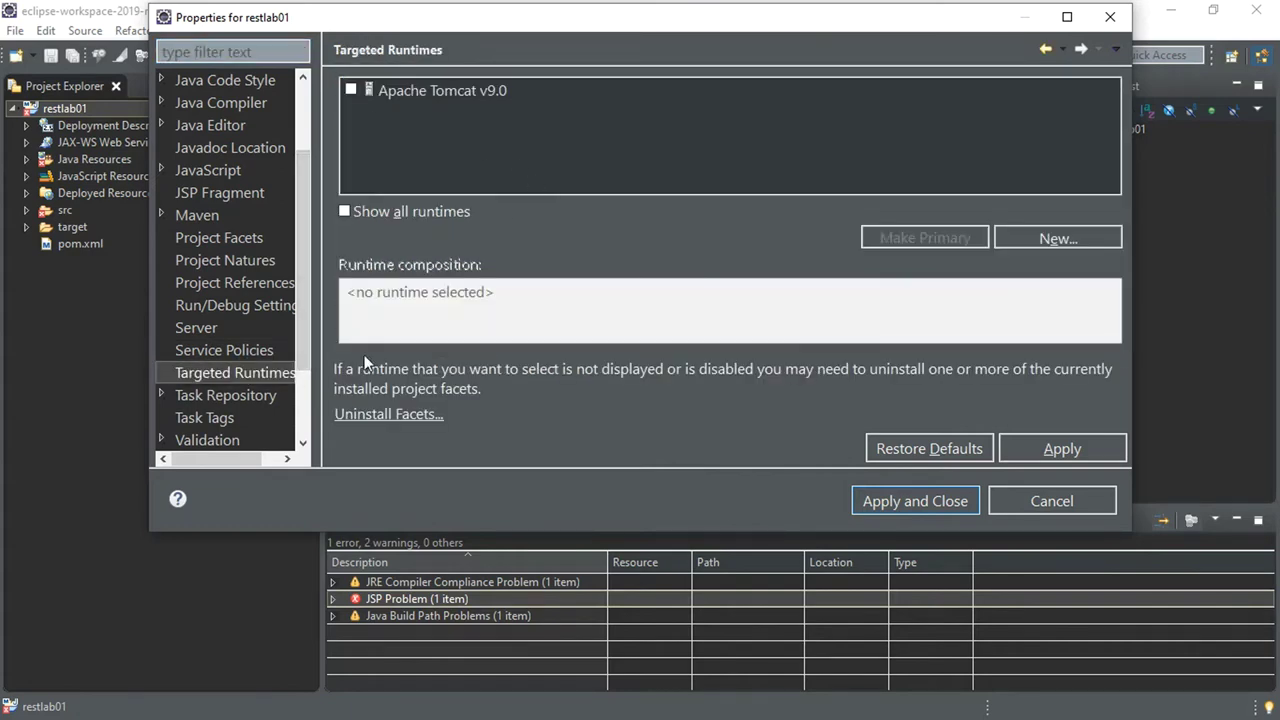
click(351, 90)
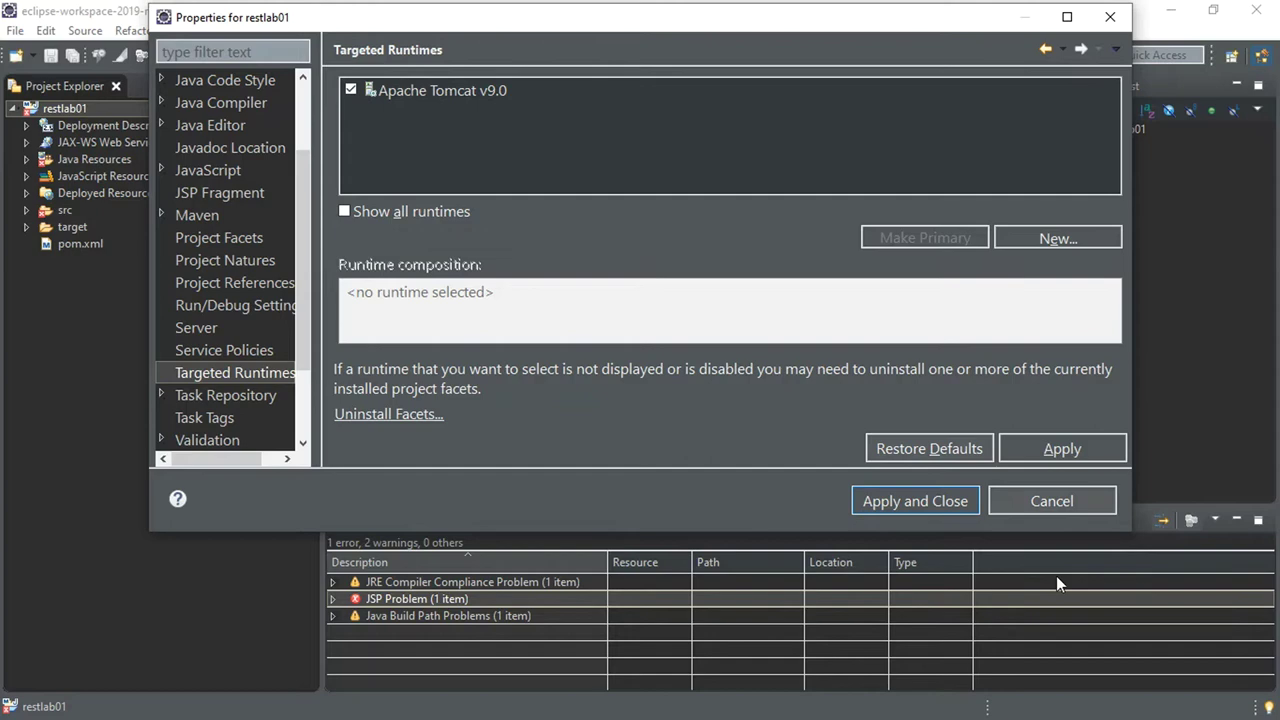
click(915, 499)
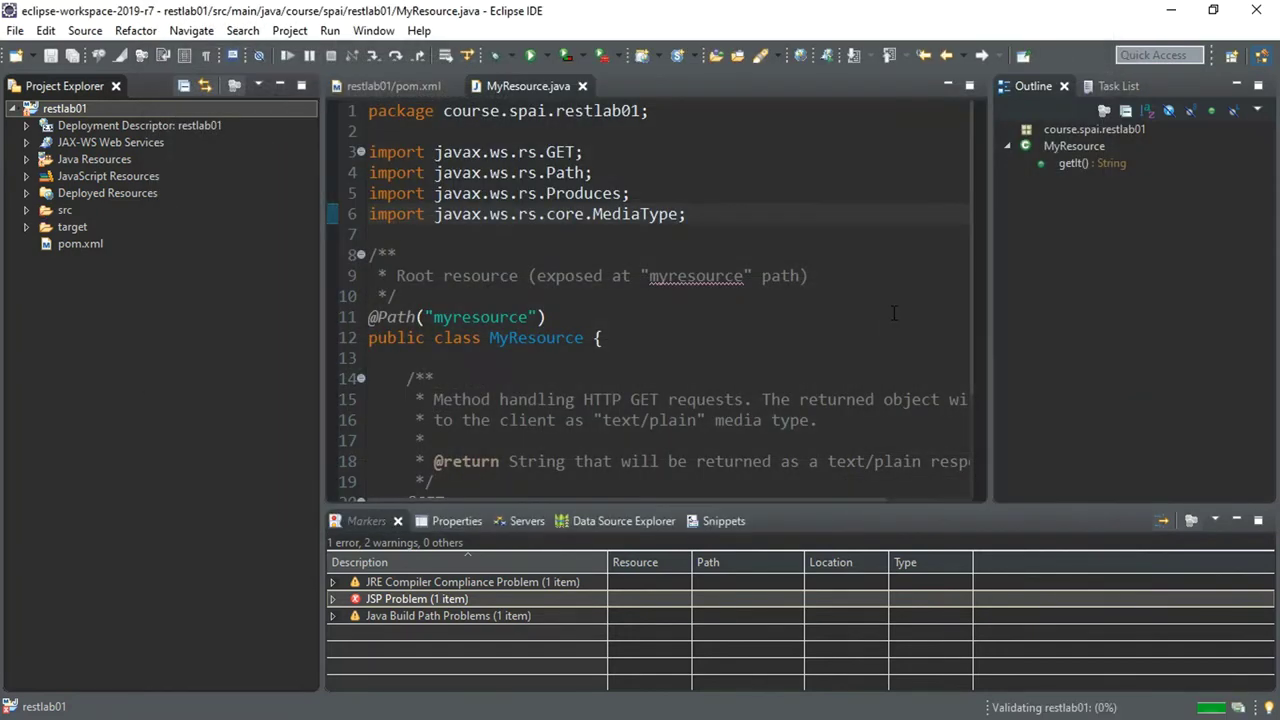